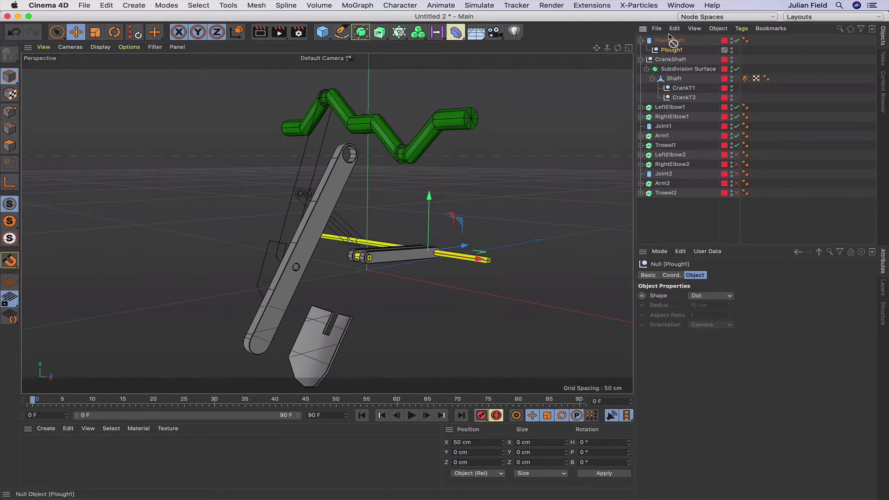
Step: Move Plough1 out of FixedShaft to the top level and make LeftElbow1 and RightElbow1 its children
left_click_drag(669, 38, 645, 103)
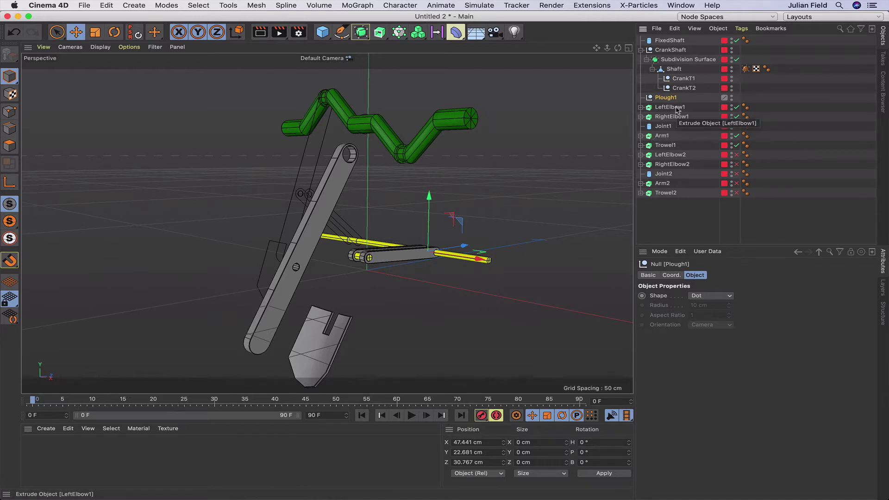
mouse_move(677, 110)
left_mouse_down()
mouse_move(667, 97)
mouse_move(675, 118)
mouse_move(679, 110)
left_mouse_up()
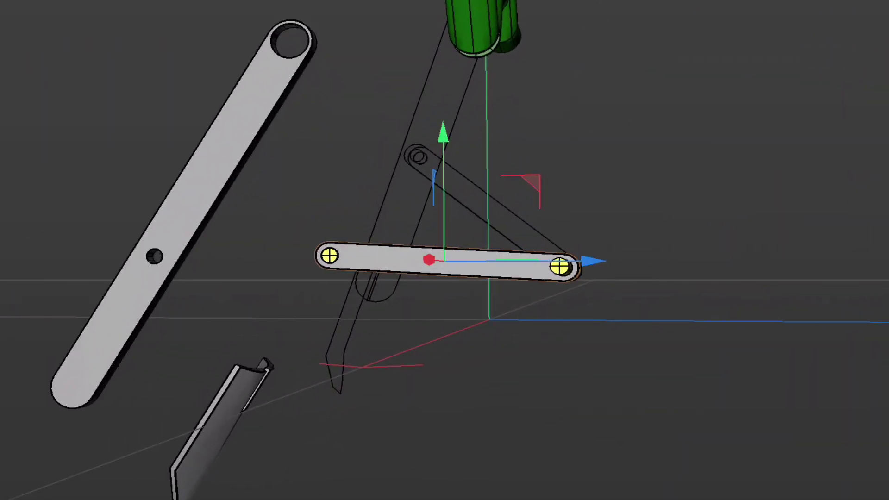
left_click_drag(443, 262, 514, 264, "alt")
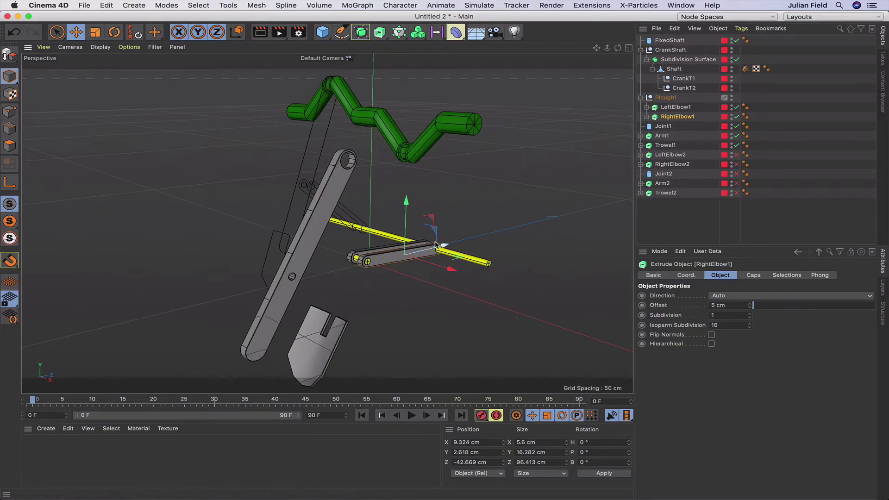
left_click(666, 97)
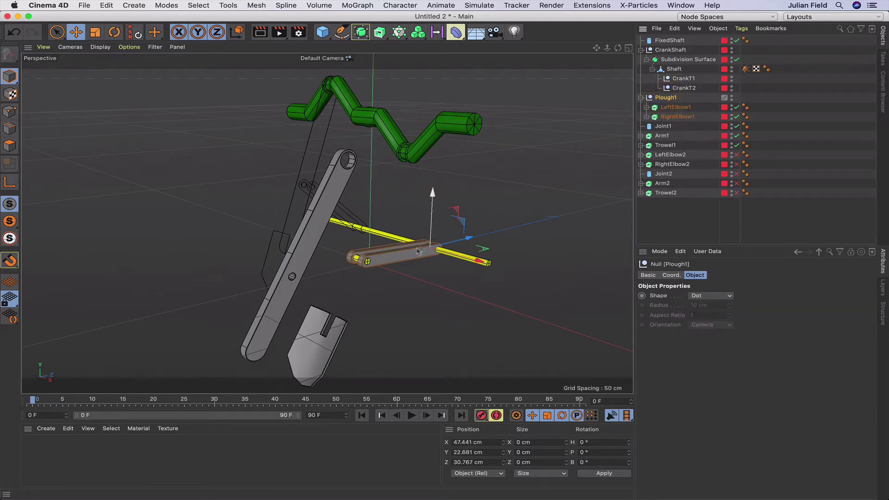
left_click(680, 107)
left_click(681, 116)
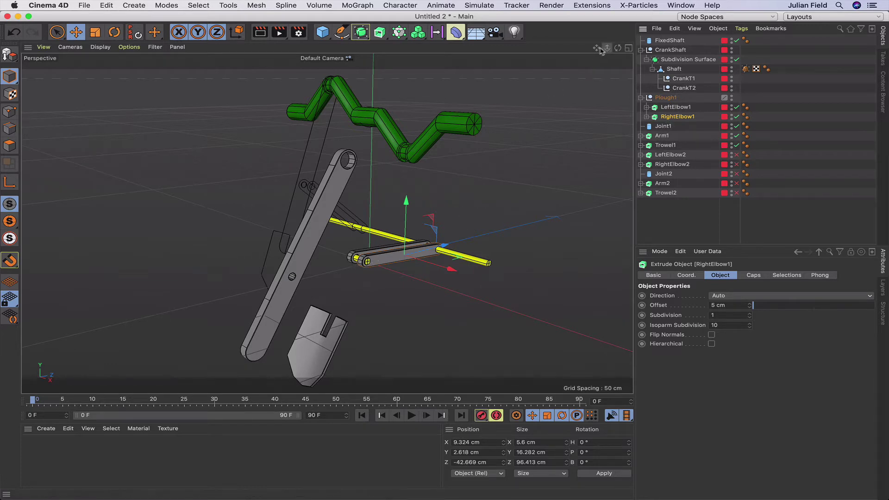
Step: Enable filleted caps on the Joint1 cylinder with a fillet radius of 0.2 cm
scroll(327, 224, "up", 6)
scroll(327, 223, "down", 3)
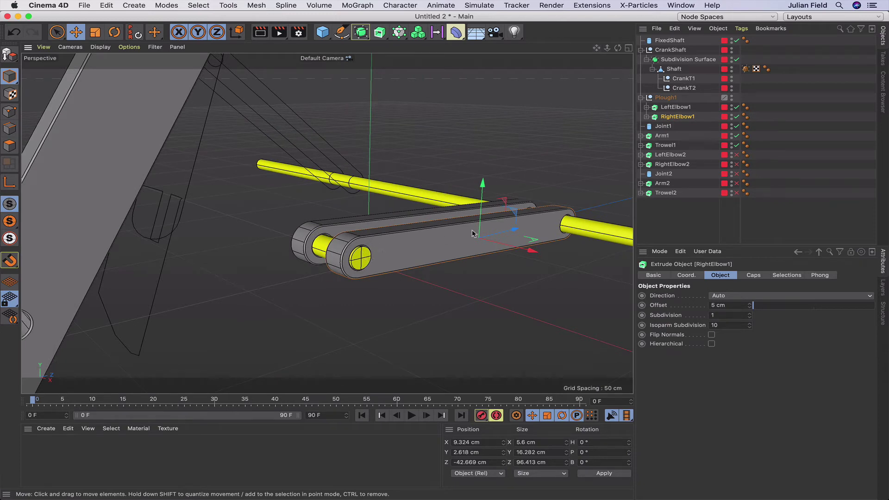
left_click(661, 125)
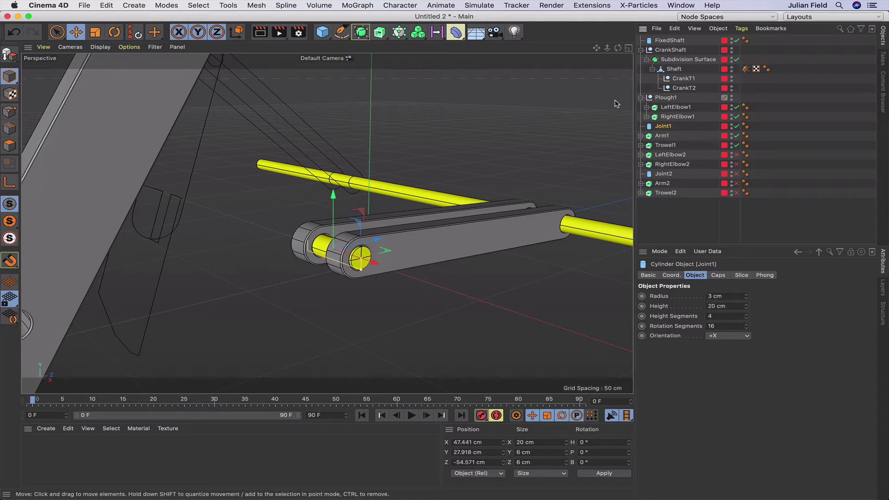
left_click(719, 274)
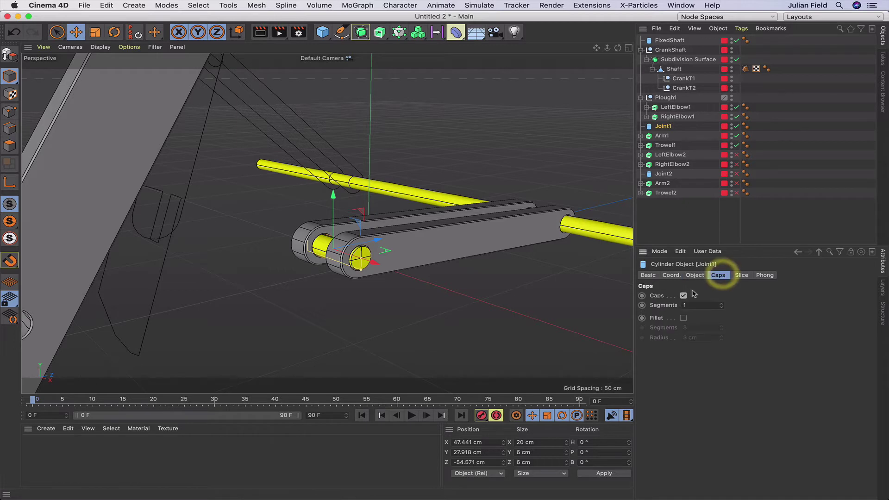
left_click(683, 318)
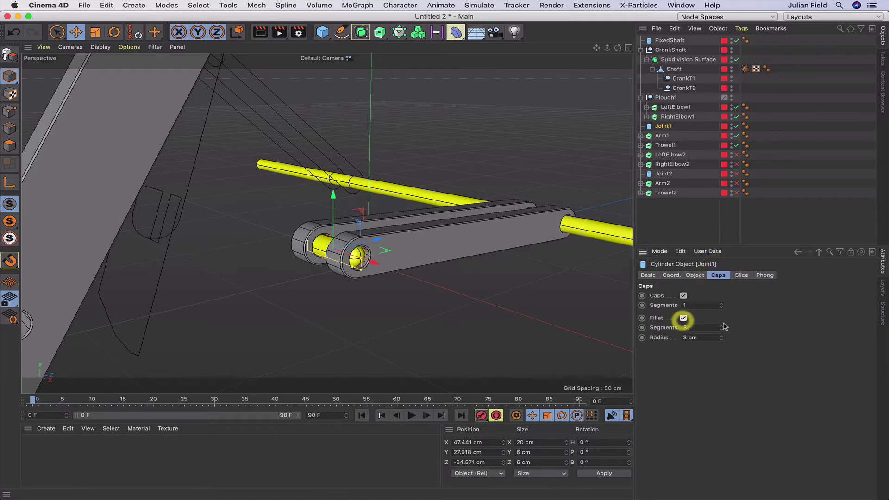
left_click(663, 338)
type("0.2")
key("Return")
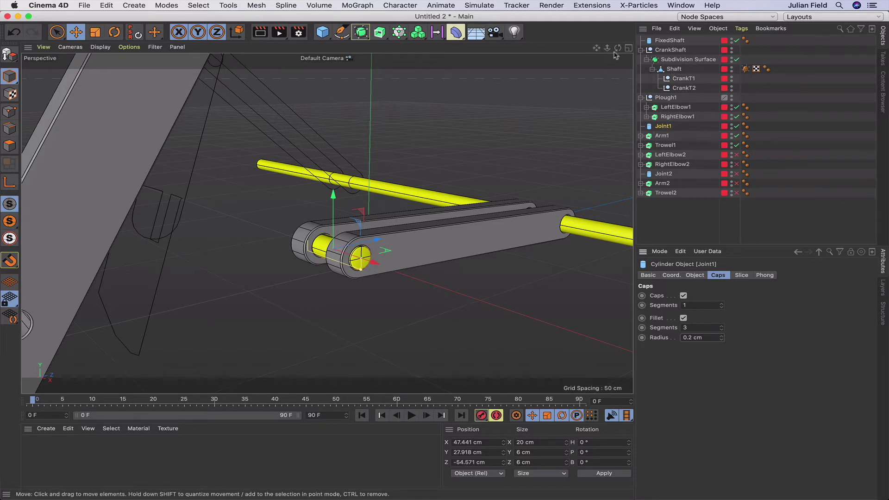
Step: Check Joint1 in the Front and Right views and make it a child of Plough1 below RightElbow1
key("F4")
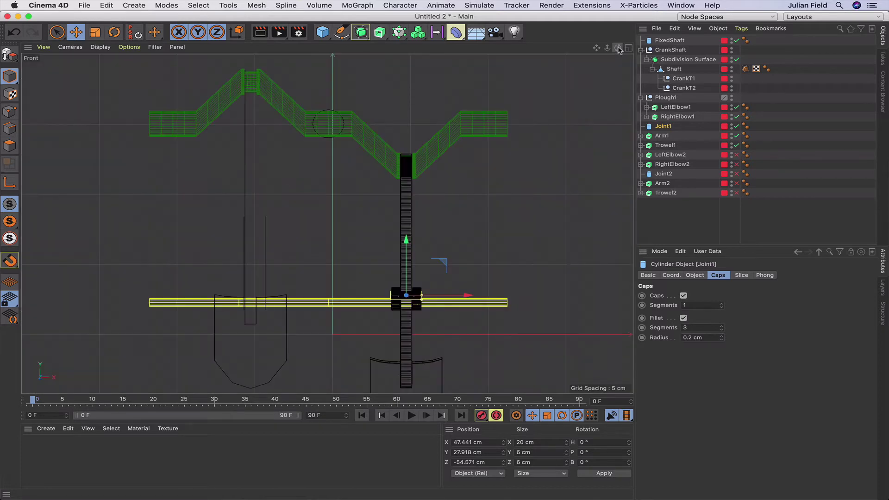
key("F3")
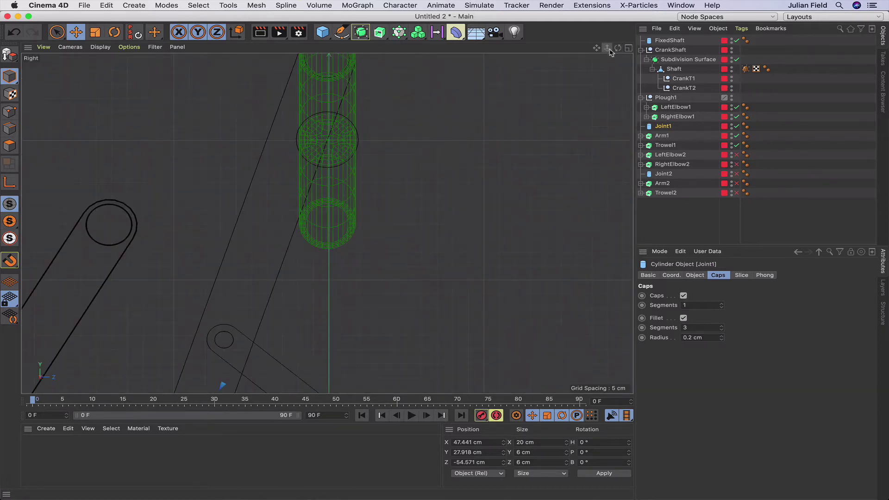
key("o")
scroll(401, 172, "down", 15)
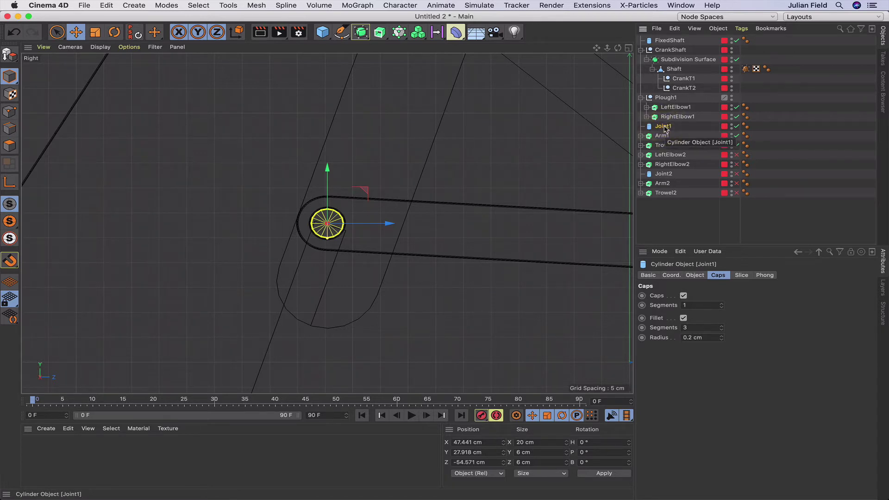
left_click_drag(667, 124, 650, 122)
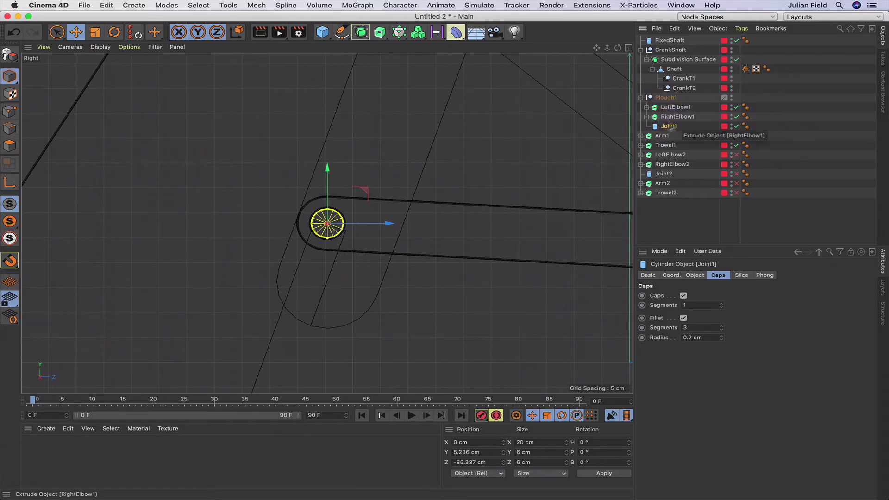
mouse_move(663, 116)
left_mouse_down()
mouse_move(662, 134)
mouse_move(661, 125)
left_mouse_up()
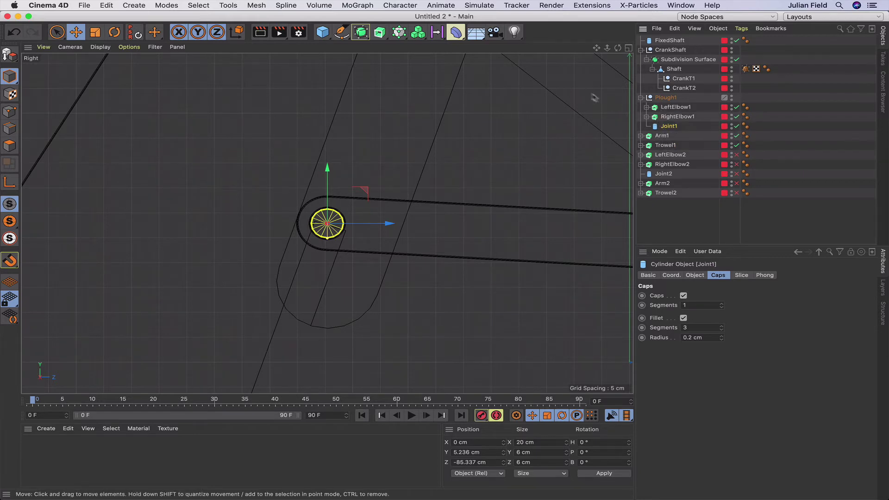
Step: Move Arm1 along Z to about -1.4 cm so its upper hole meets the crank, checking the alignment in the Right view
key("F1")
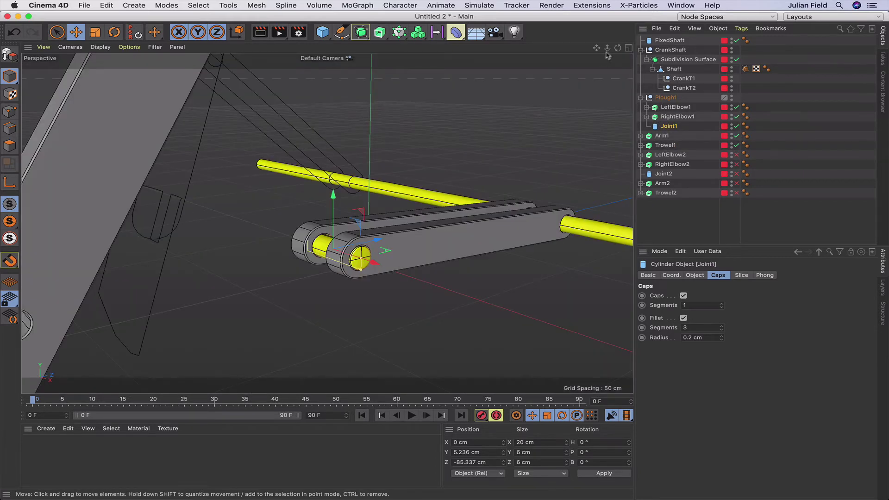
left_click_drag(607, 48, 585, 86)
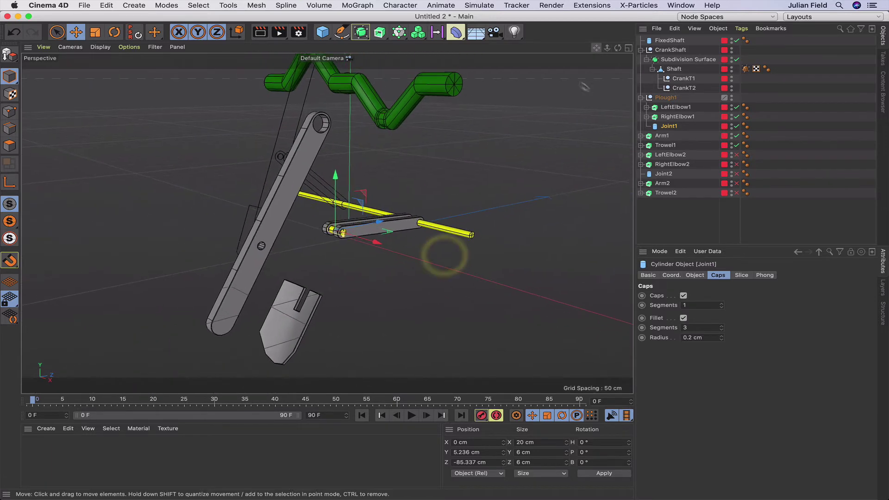
left_click(662, 136)
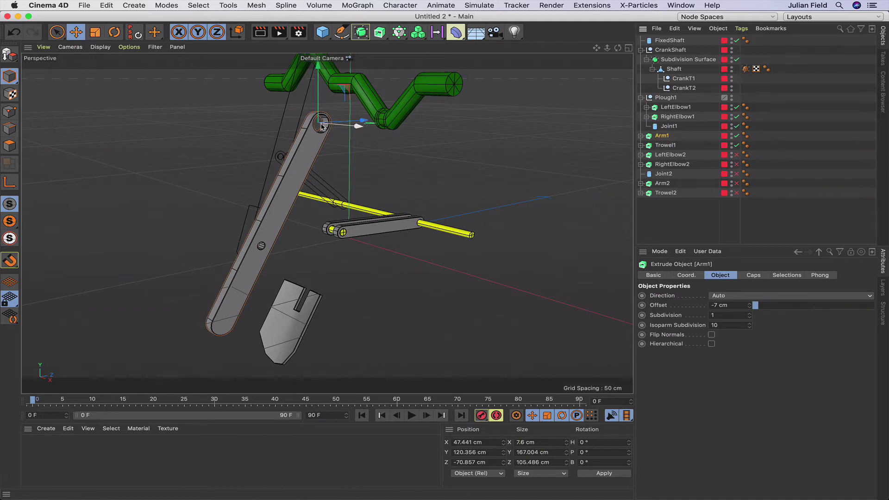
left_click_drag(321, 125, 429, 114)
key("F3")
key("F4")
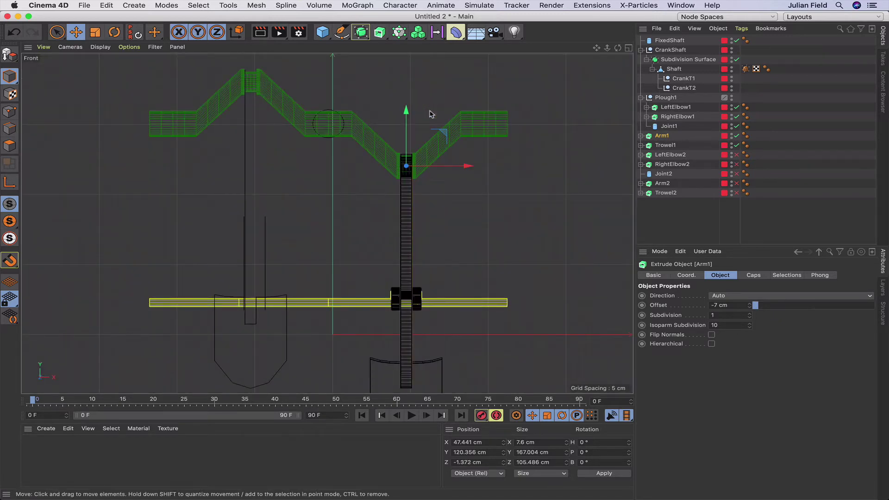
key("F3")
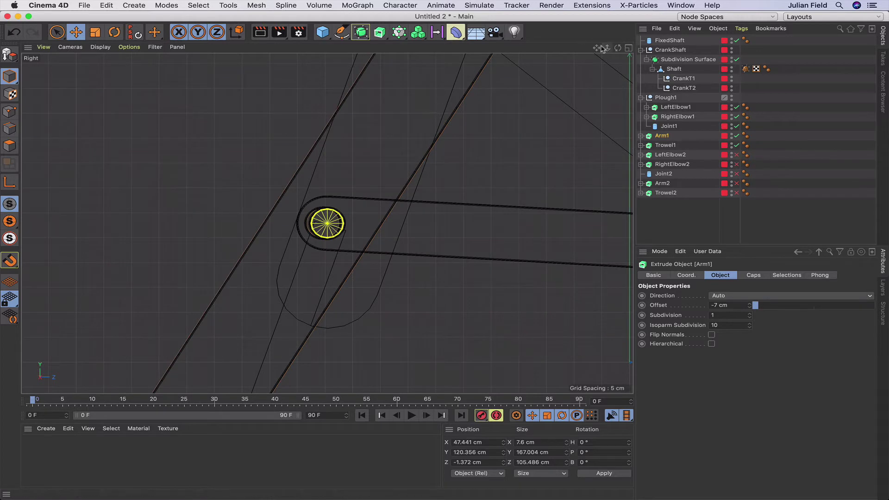
key("o")
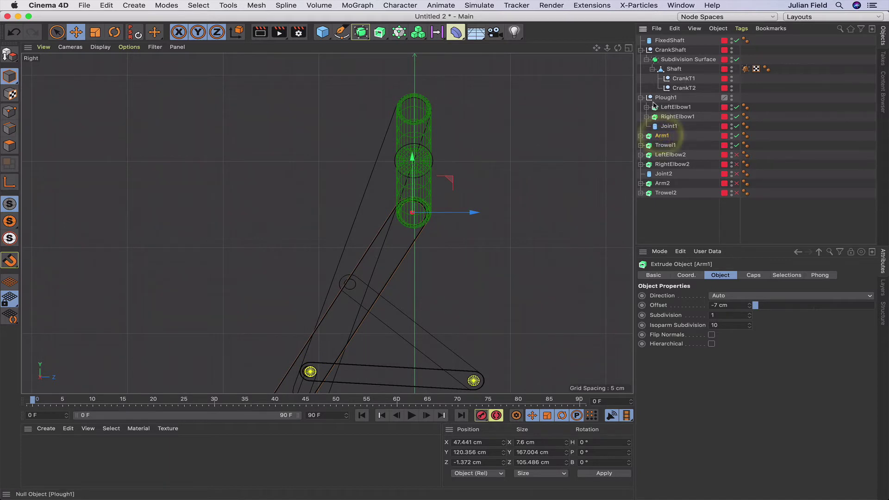
key("F1")
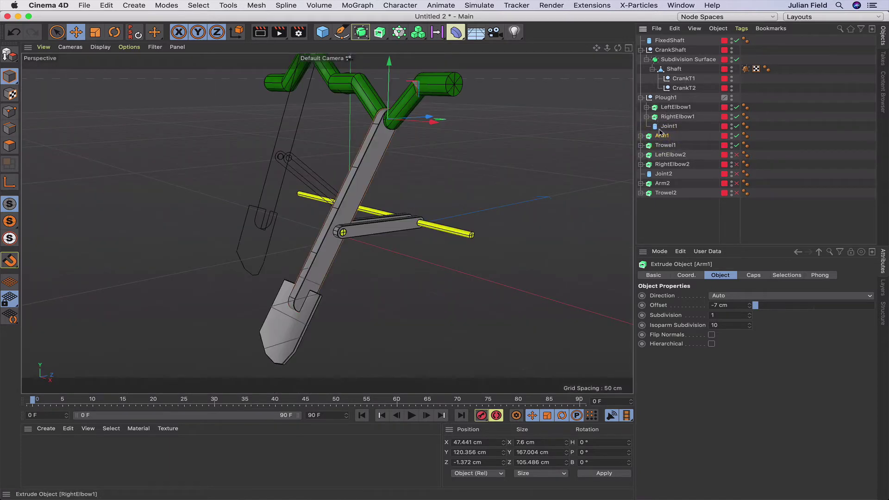
Step: Make Arm1 a child of CrankT1 and set its relative Z position to 0 cm
left_click(678, 80)
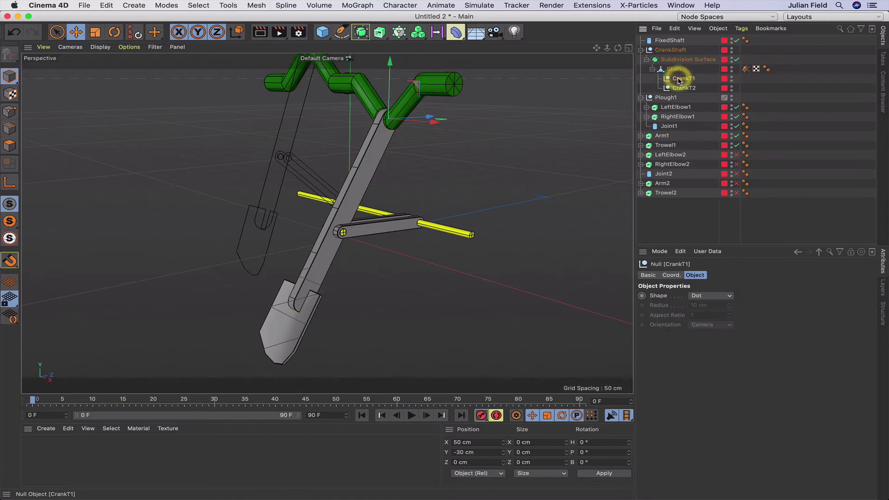
left_click_drag(663, 138, 682, 80)
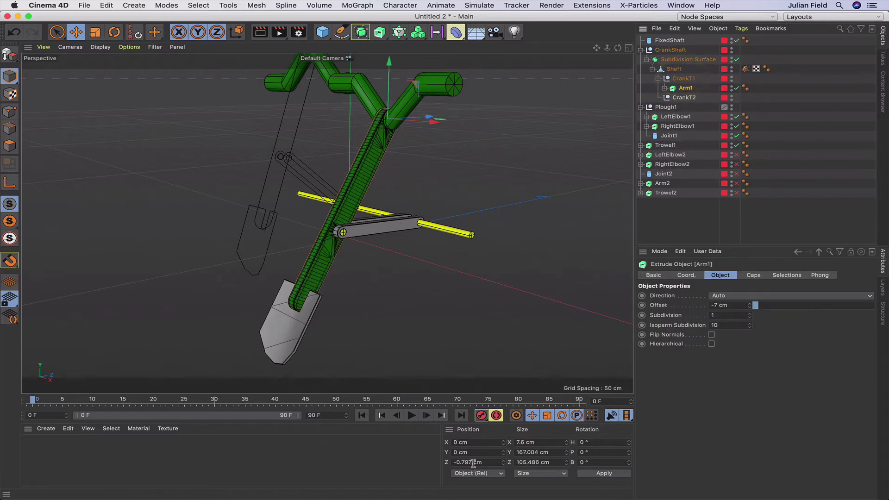
type("0")
key("Return")
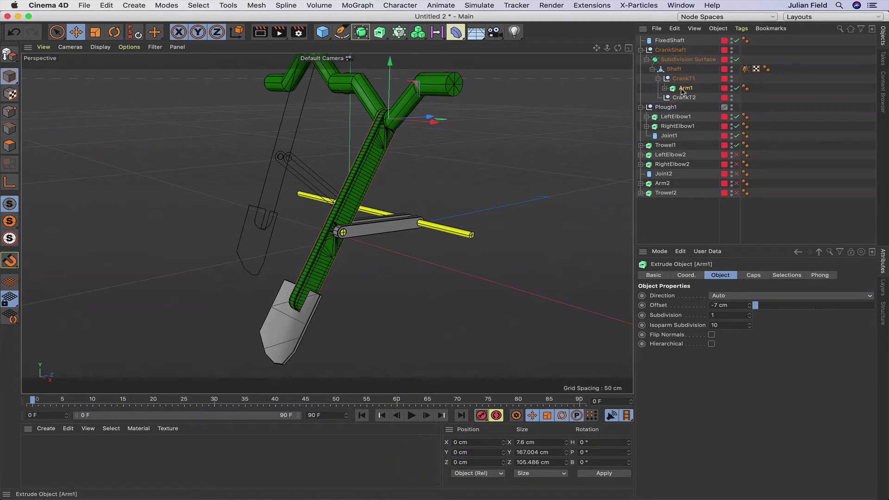
Step: Take Arm1 out of CrankT1 and make Arm1 and Trowel1 children of Joint1
left_click_drag(682, 90, 643, 141)
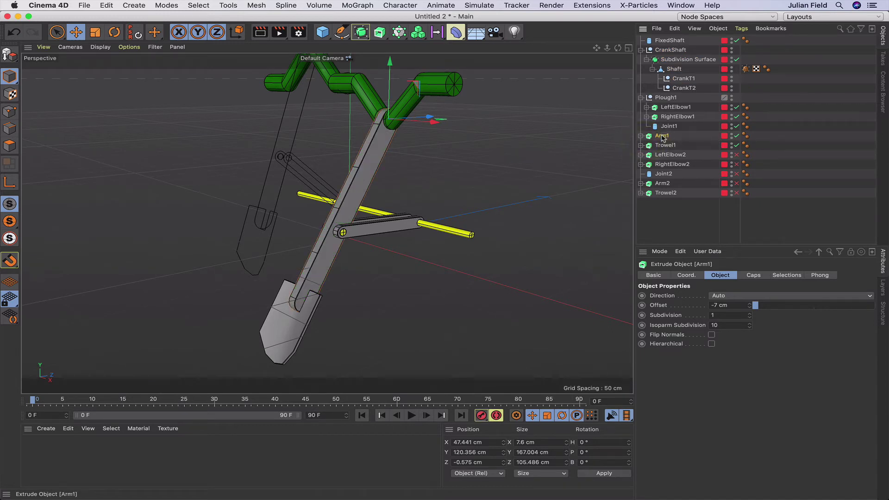
mouse_move(665, 137)
left_mouse_down()
mouse_move(670, 130)
mouse_move(673, 148)
left_mouse_up()
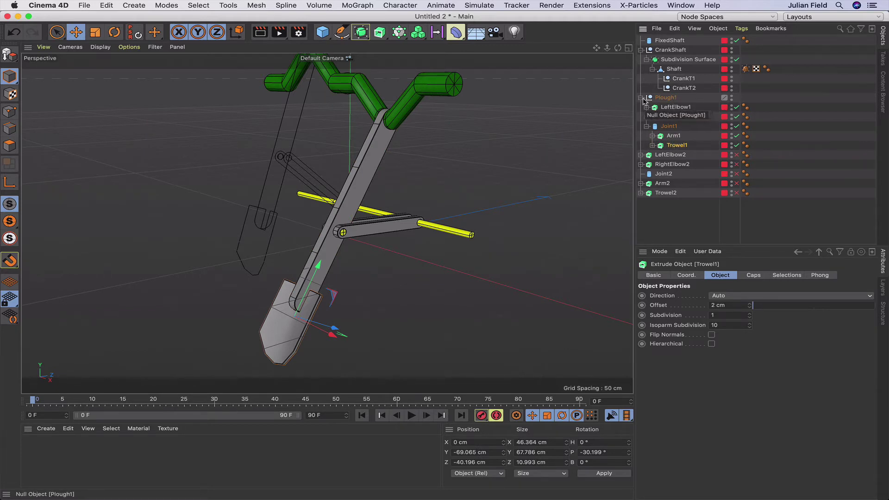
Step: Select Plough1, play the animation to check the crankshaft rotation, and return to frame 0
left_click(669, 98)
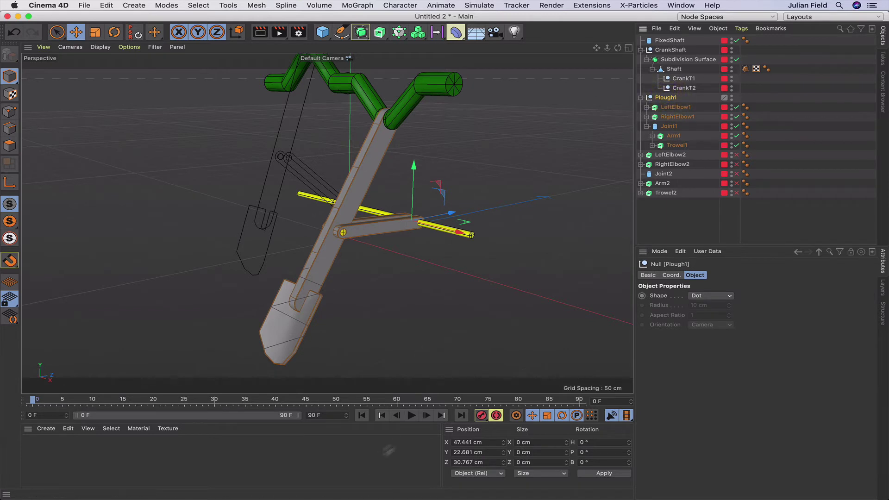
left_click(411, 415)
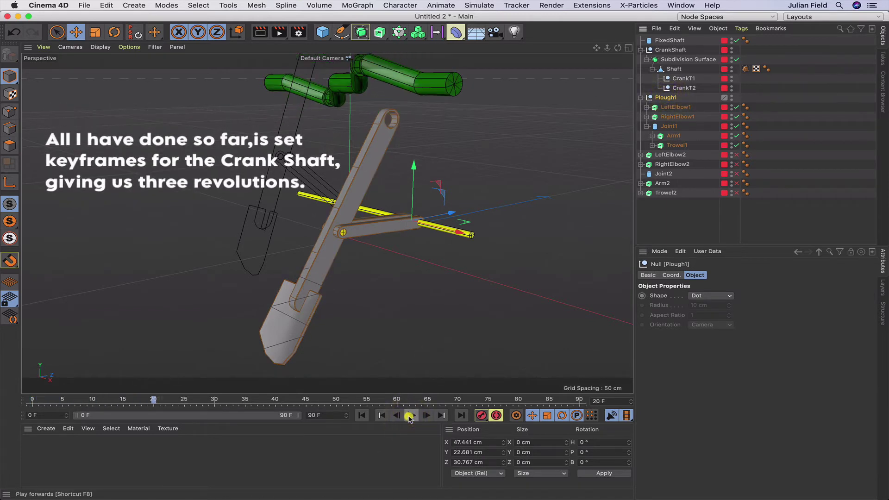
left_click(410, 416)
left_click(361, 415)
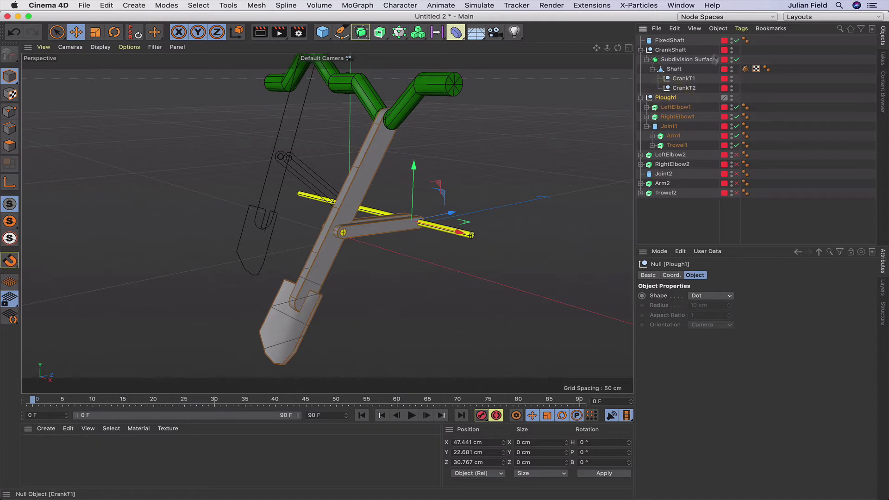
Step: Add an IK rigging tag to Plough1 and assign Plough1 as the tag's End object
left_click(741, 29)
mouse_move(759, 47)
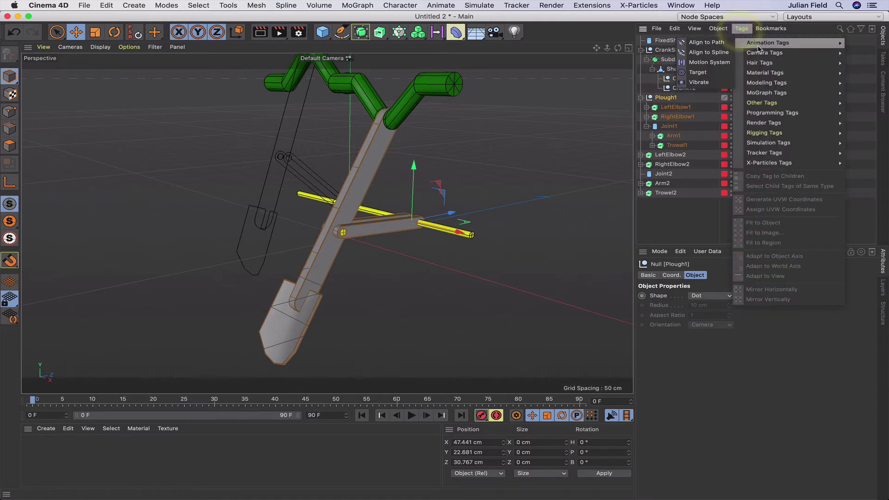
mouse_move(751, 116)
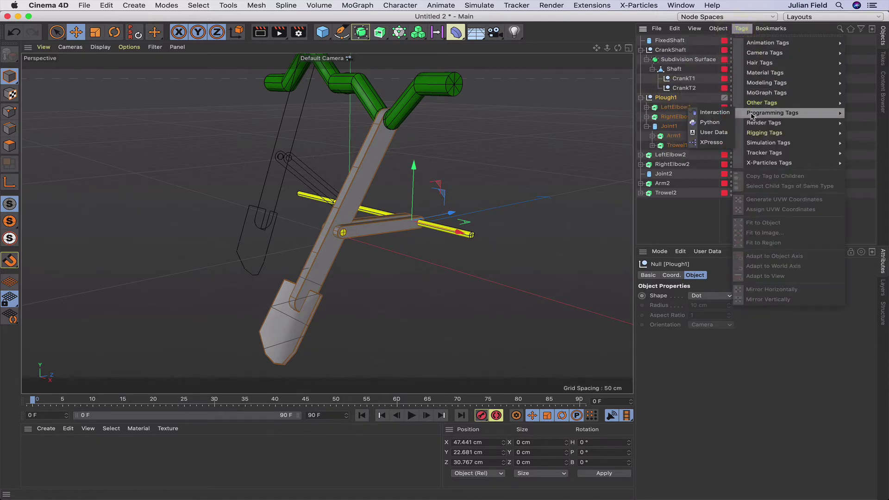
mouse_move(756, 134)
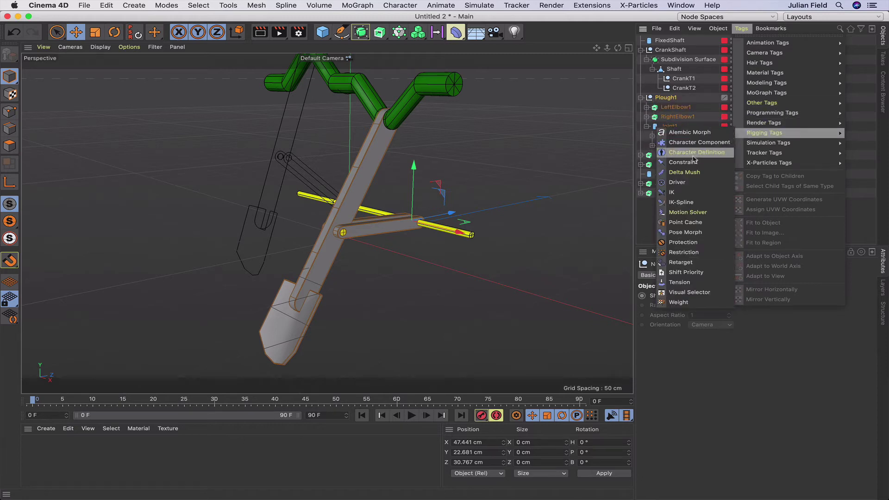
left_click(684, 192)
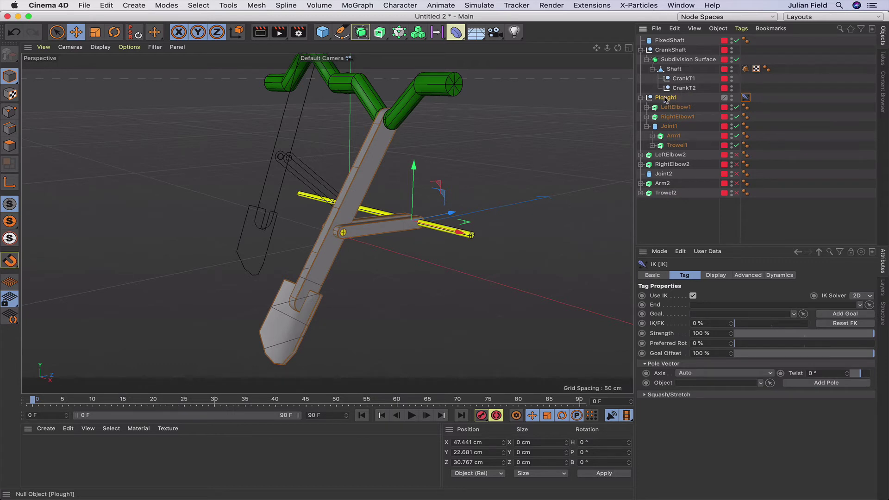
left_click_drag(708, 294, 711, 303)
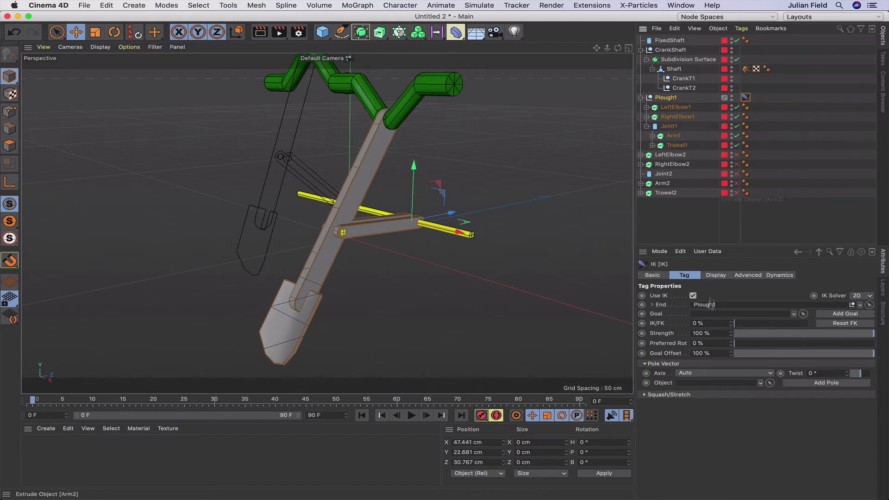
Step: Replace the IK tag's End object with Arm1 and add a goal to the tag
left_click(860, 305)
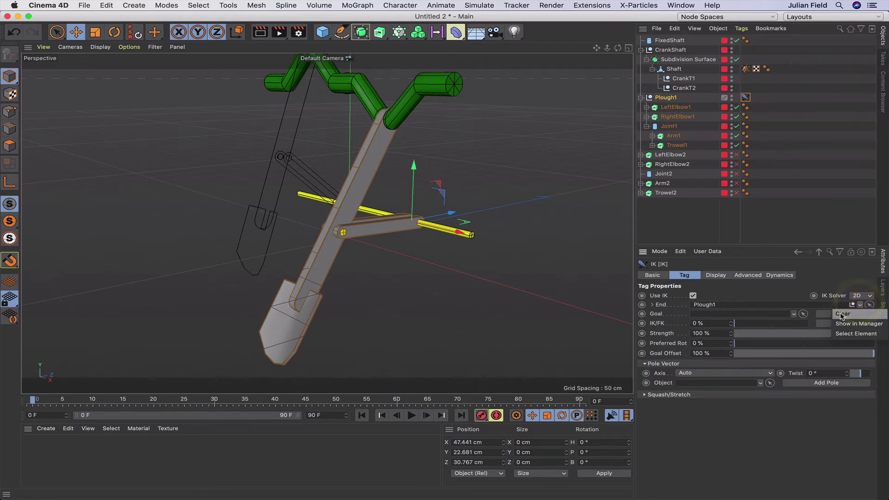
left_click(843, 312)
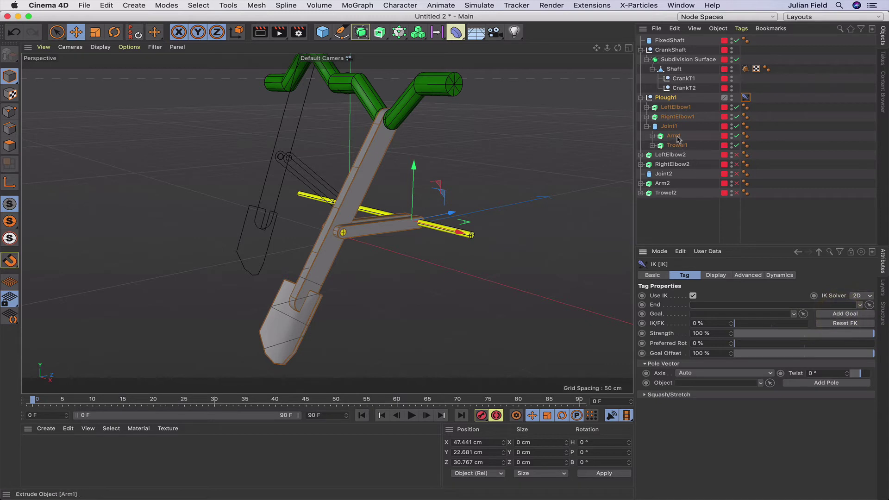
left_click_drag(677, 138, 730, 240)
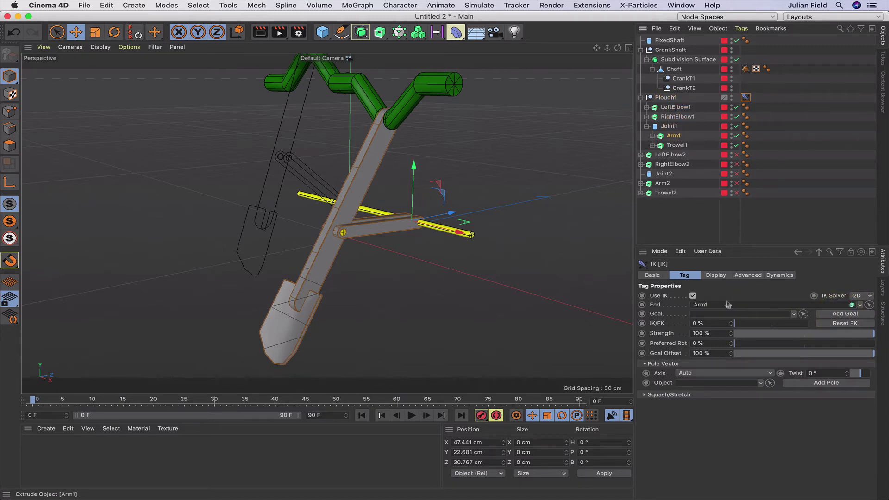
left_click_drag(729, 304, 728, 305)
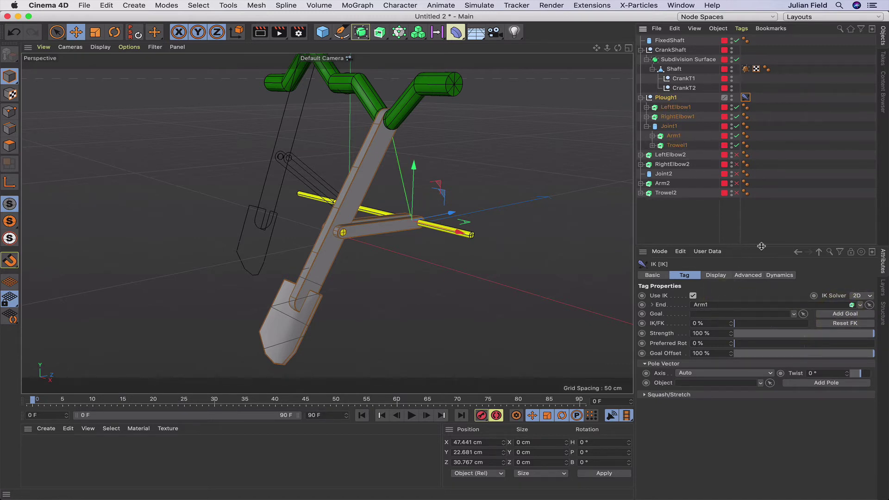
left_click(844, 314)
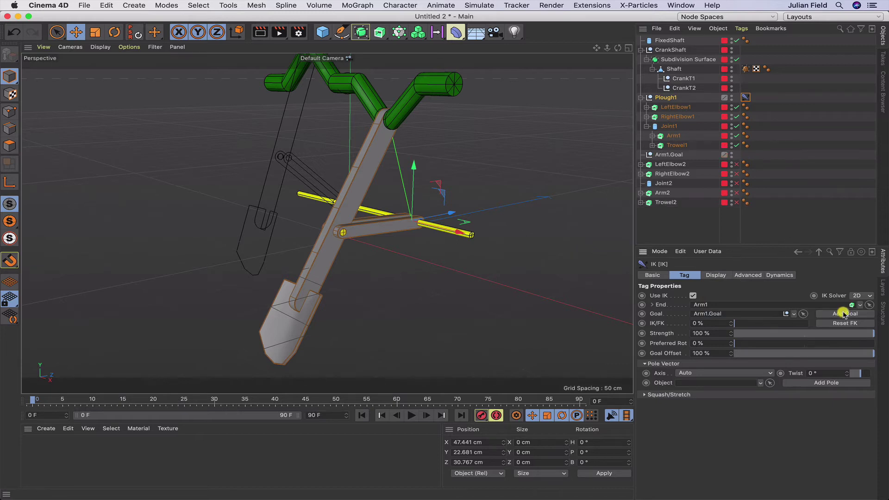
Step: Test the IK chain by raising Arm1.Goal about 14 cm along Y, and undo the move
left_click(665, 156)
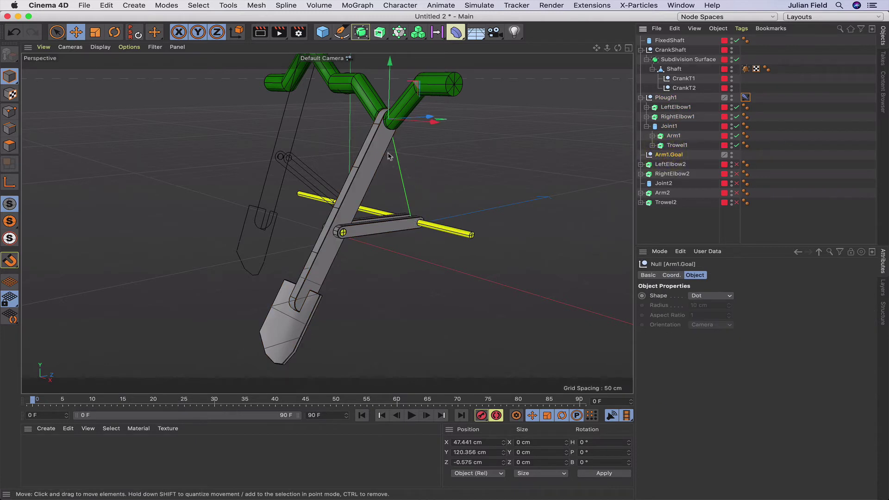
mouse_move(389, 64)
left_mouse_down()
mouse_move(388, 91)
mouse_move(390, 60)
left_mouse_up()
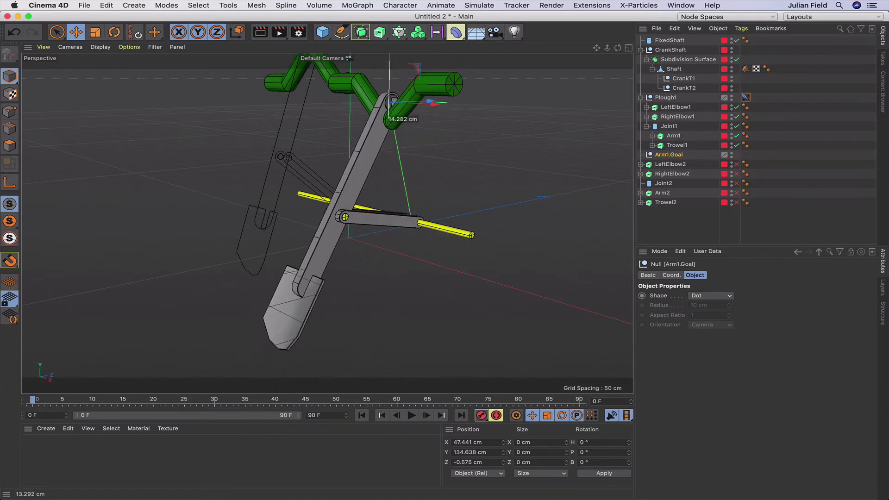
key("super+z")
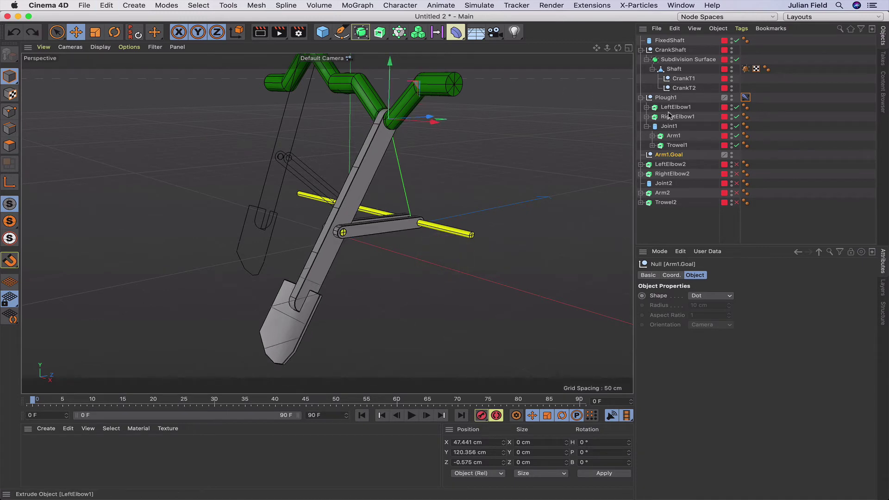
left_click(745, 97)
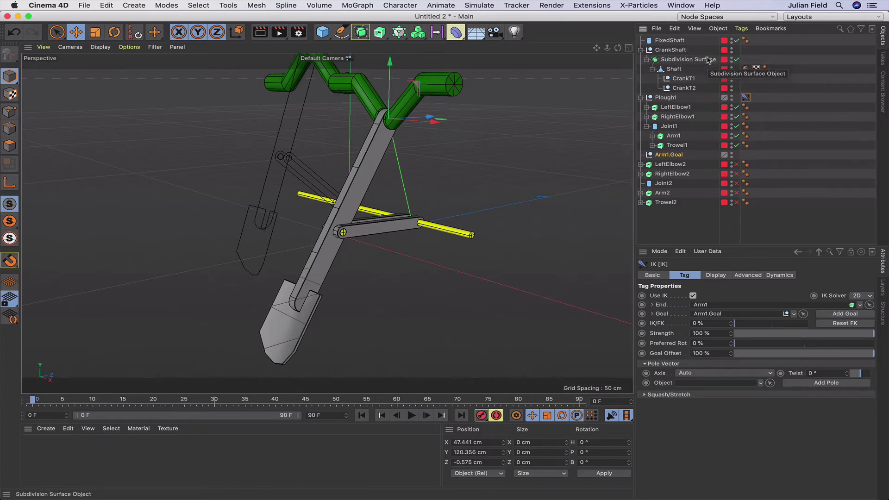
Step: Add a null object and name it Xpresso
left_click_drag(322, 32, 355, 44)
double_click(659, 40)
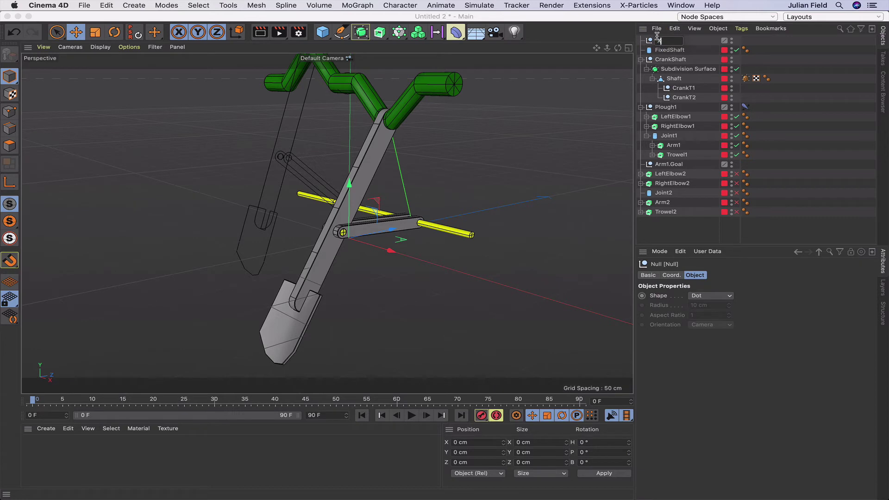
key("Return")
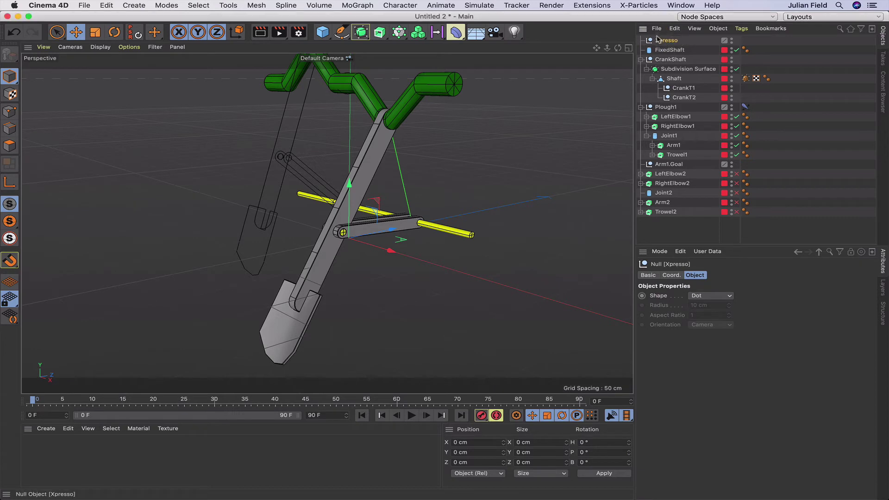
Step: Add an XPresso programming tag to the Xpresso null and move its editor clear of the object list
left_click(741, 29)
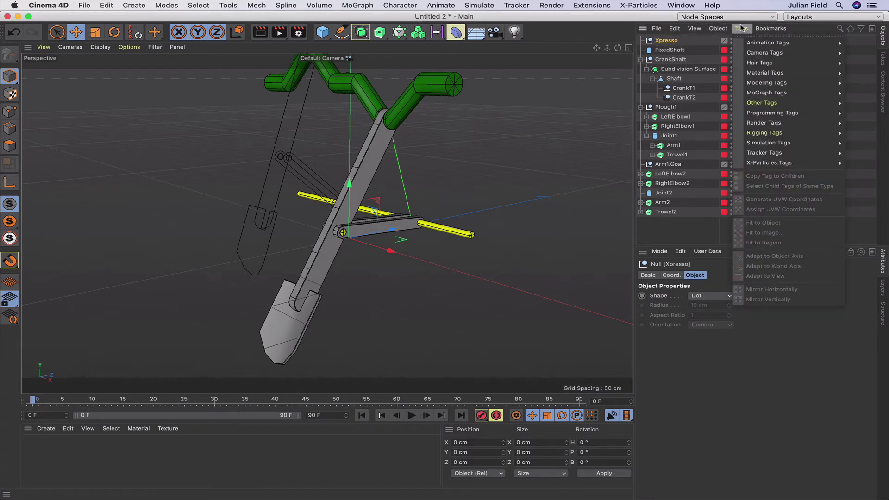
mouse_move(767, 114)
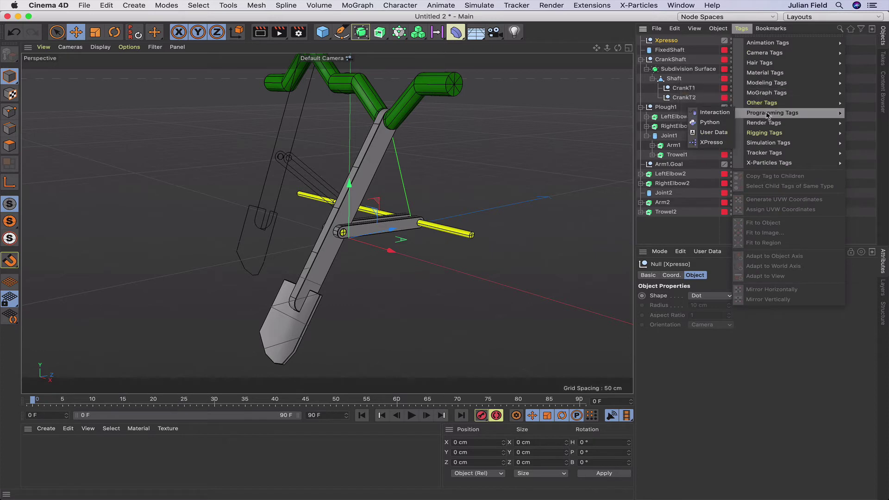
left_click(711, 142)
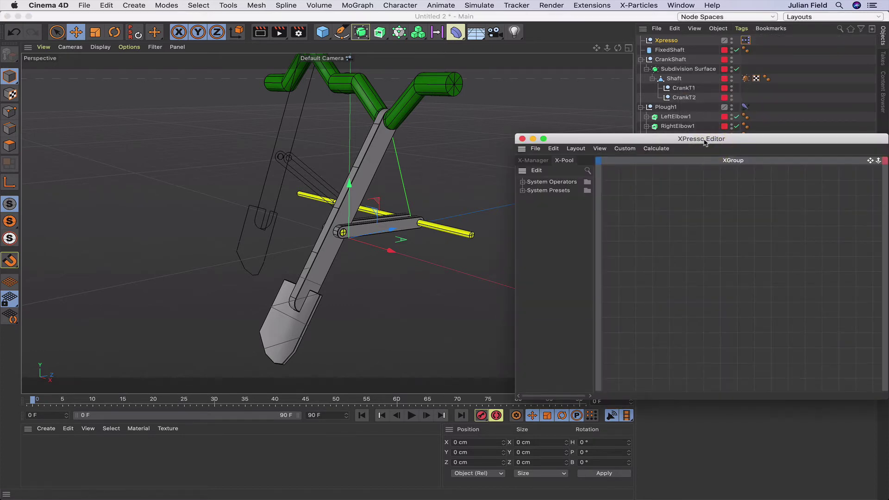
left_click_drag(703, 138, 350, 281)
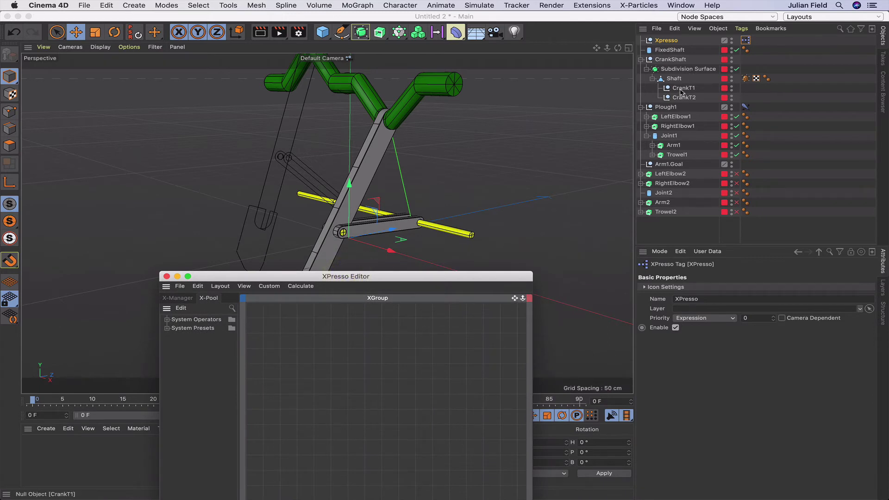
Step: Add CrankT1 as a node in the XPresso graph and give it a Global Position output
left_click_drag(681, 91, 494, 207)
left_click_drag(489, 293, 305, 315)
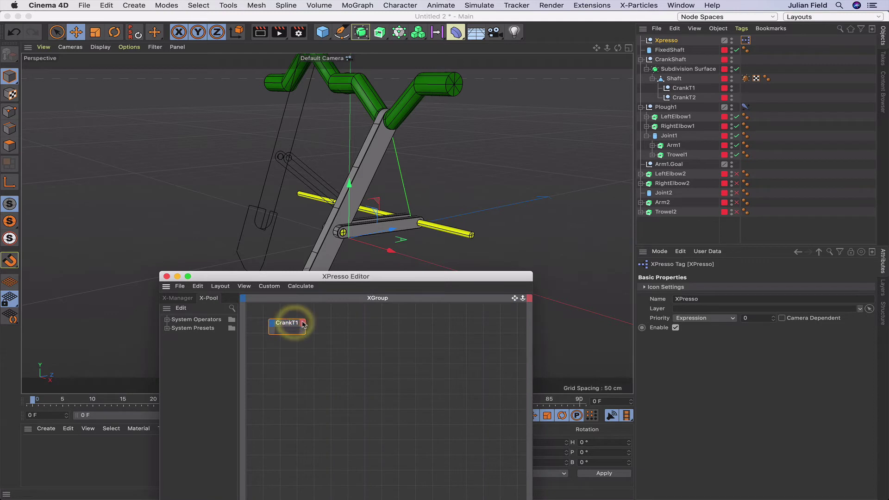
left_click(302, 322)
mouse_move(323, 338)
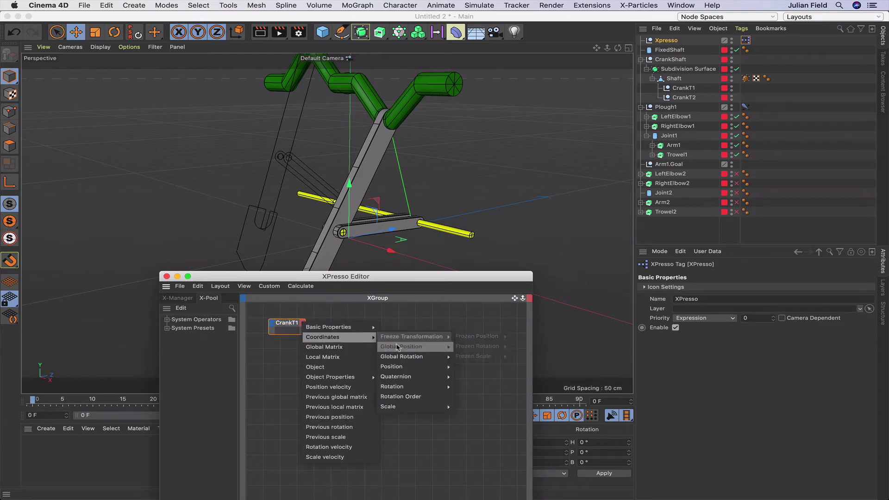
mouse_move(398, 350)
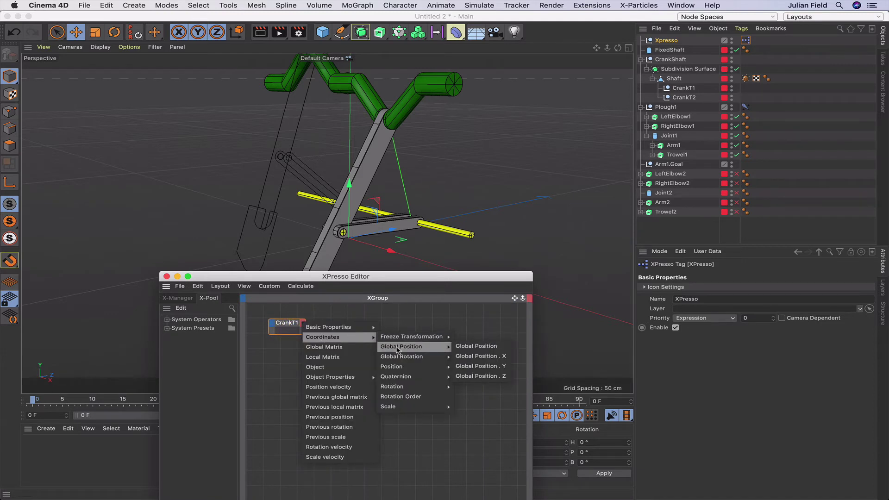
left_click(459, 346)
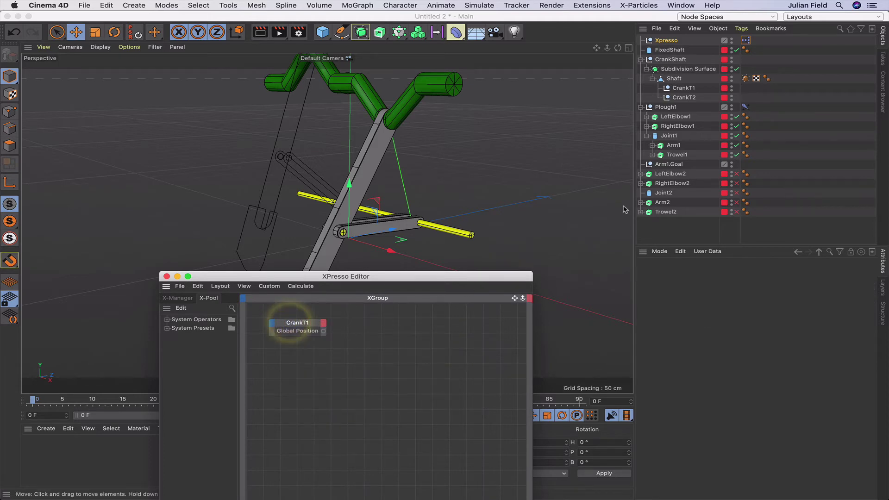
Step: Add an Arm1.Goal node, connect CrankT1's Global Position to its Global Position input, and close the XPresso Editor
left_click(669, 164)
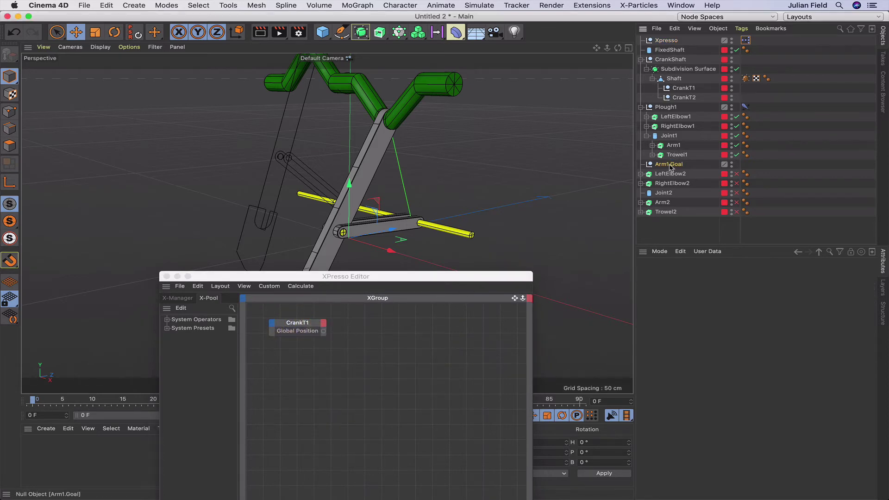
left_click_drag(531, 305, 392, 333)
left_click(391, 329)
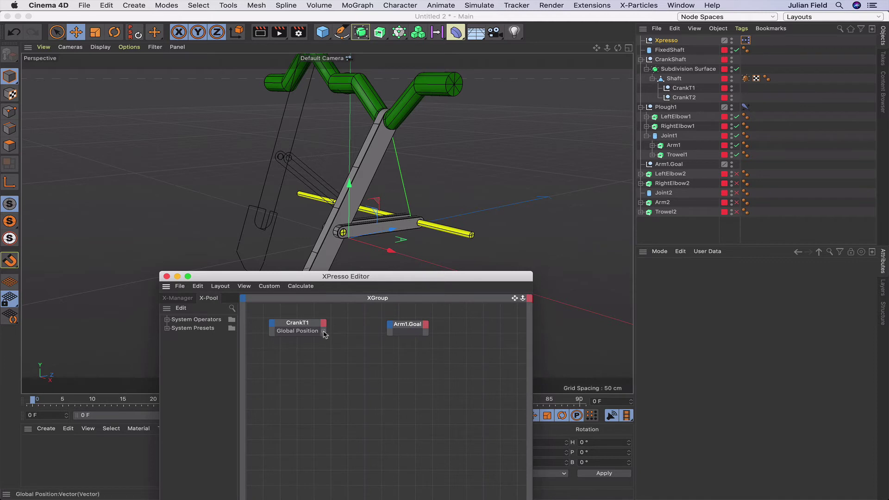
left_click_drag(390, 324, 390, 325)
mouse_move(417, 338)
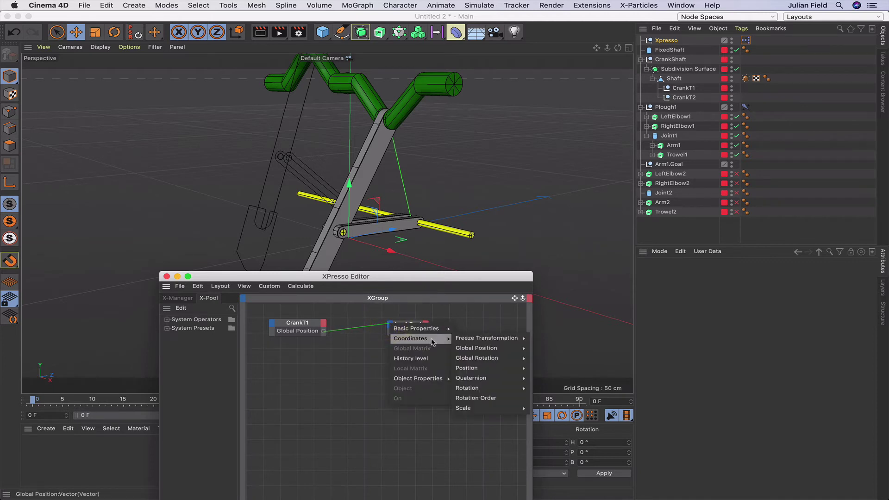
mouse_move(477, 348)
left_click(564, 347)
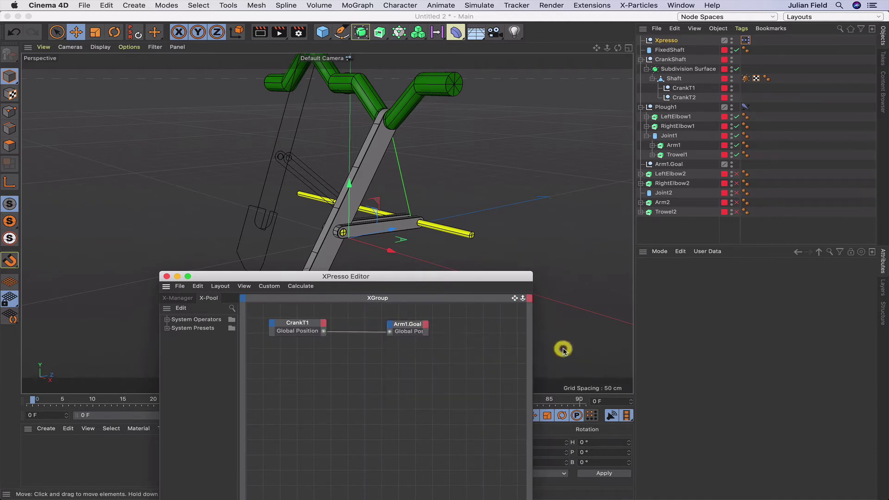
left_click_drag(410, 327, 417, 327)
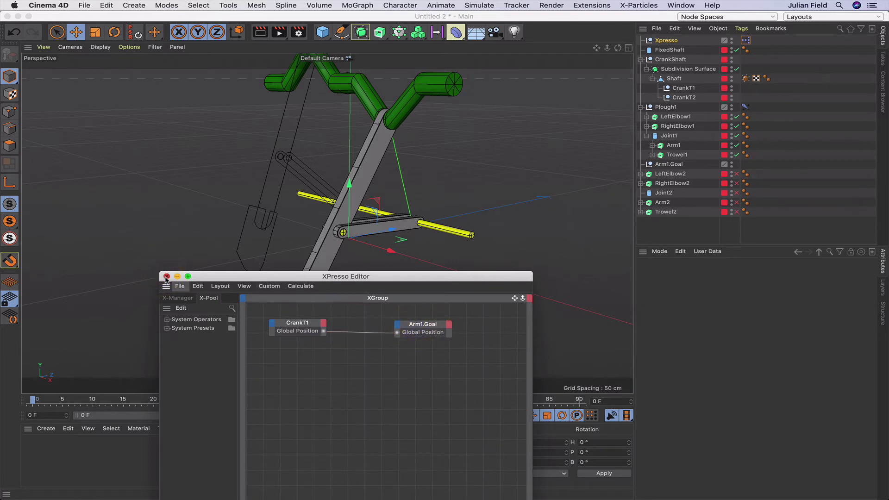
left_click(166, 276)
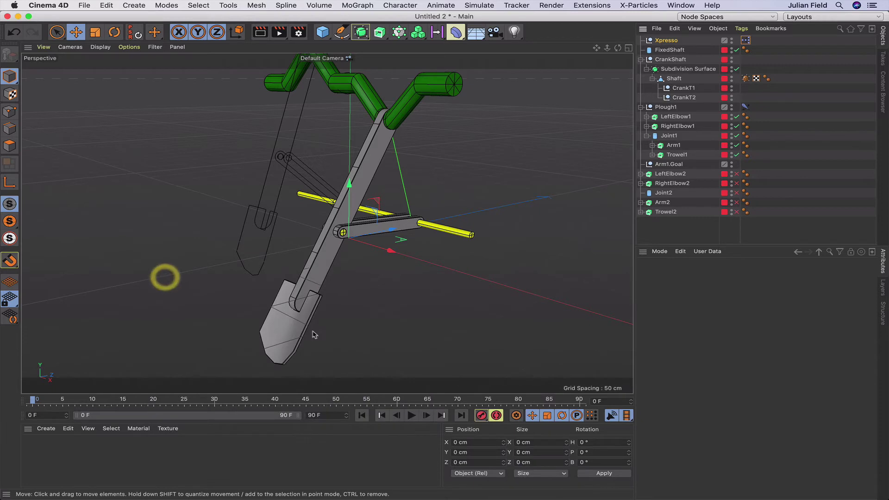
Step: Play the animation to check how the plough follows the crankshaft, and pause it
left_click(410, 416)
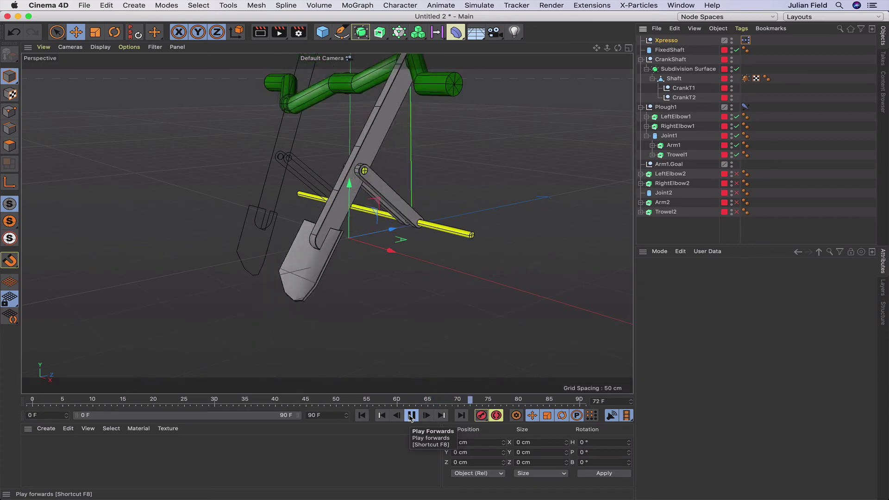
left_click(411, 416)
left_click_drag(596, 47, 326, 211)
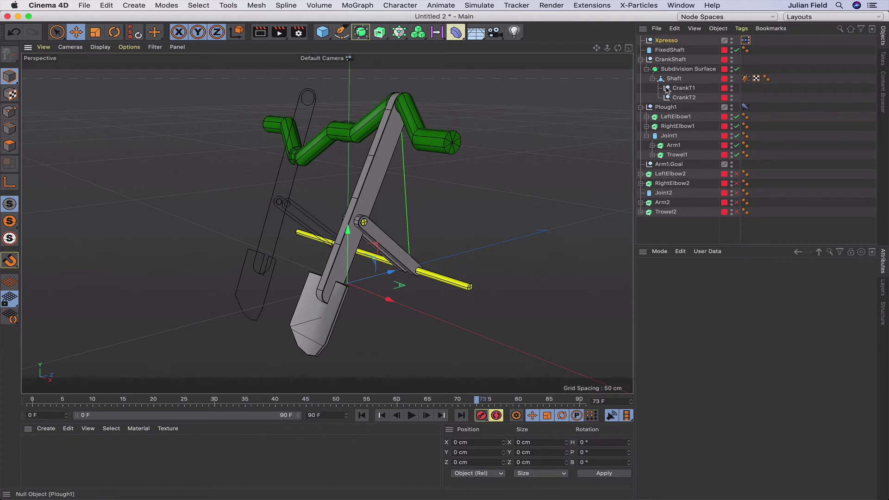
Step: Add a null named Plough2 and make it a child of FixedShaft
left_click_drag(321, 39, 358, 45)
double_click(660, 41)
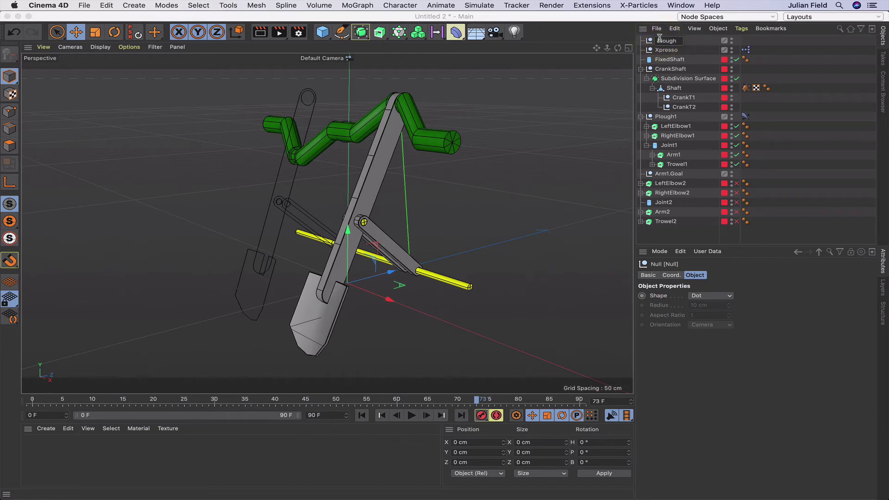
key("Return")
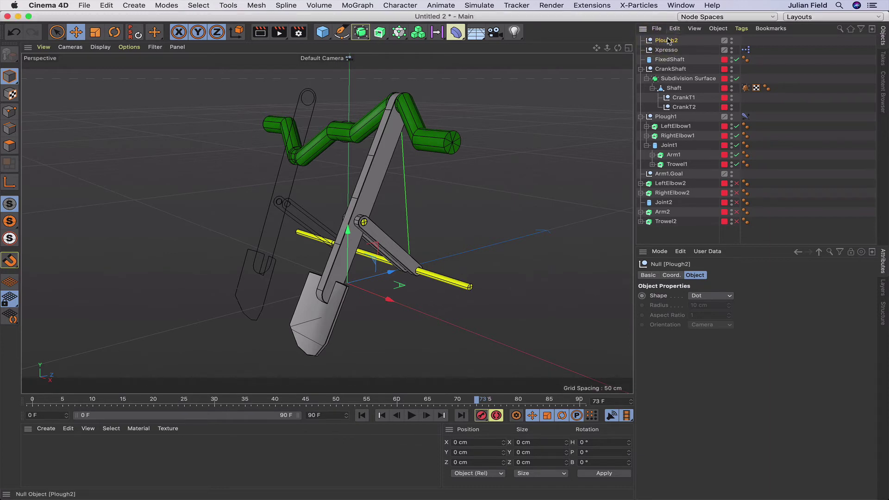
left_click_drag(668, 41, 674, 61)
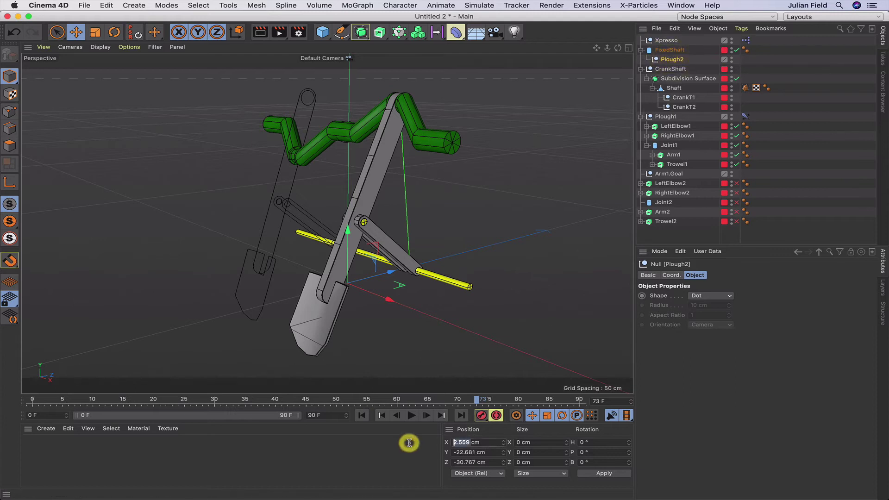
Step: Set Plough2's relative X, Y and Z positions to 0 cm
type("0")
key("Return")
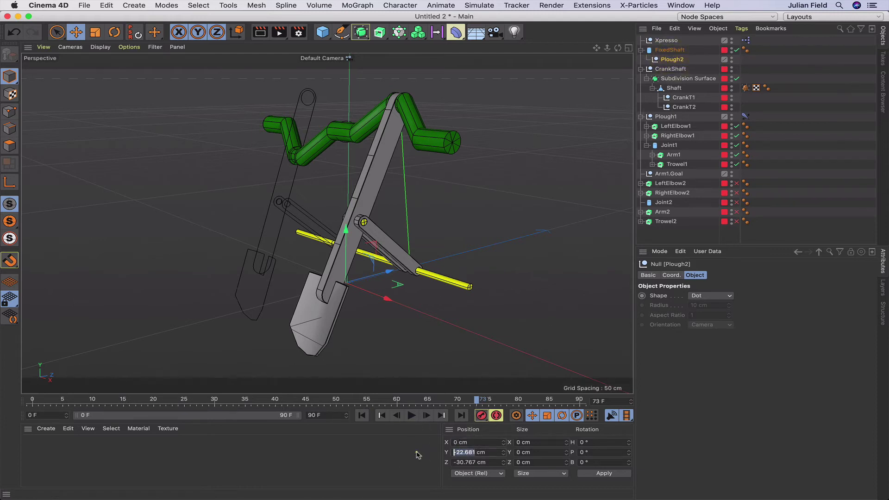
type("0")
key("Return")
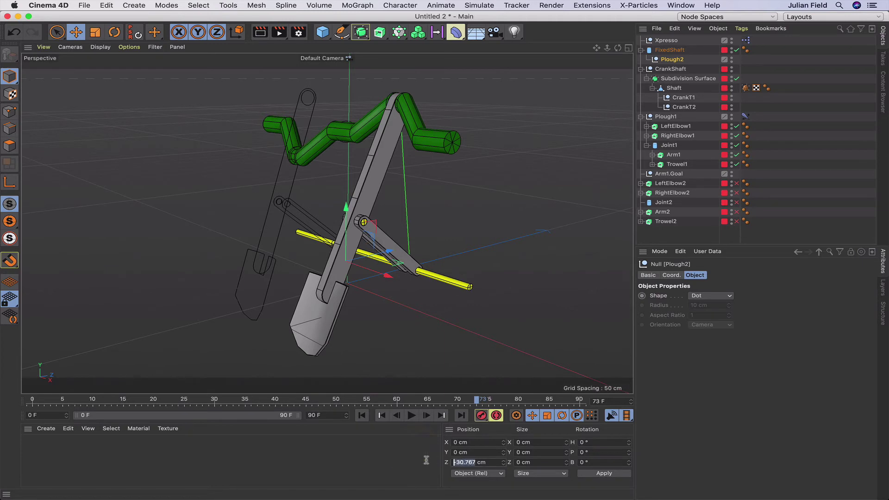
type("0")
left_click(423, 461)
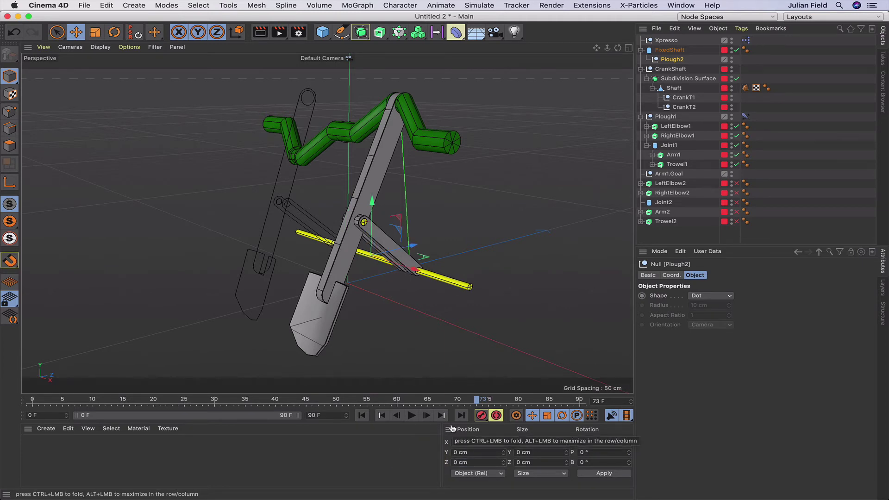
Step: In the front view, set Plough2's relative X position to -50 cm
key("F4")
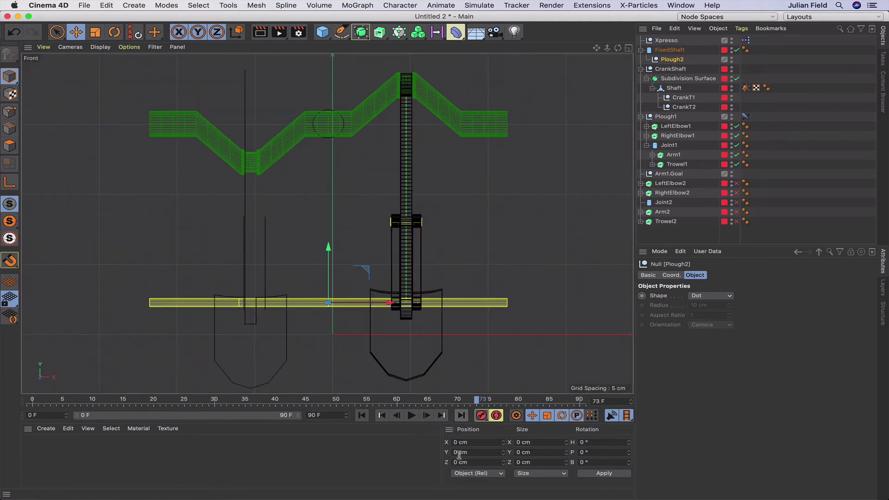
type("-50")
key("Return")
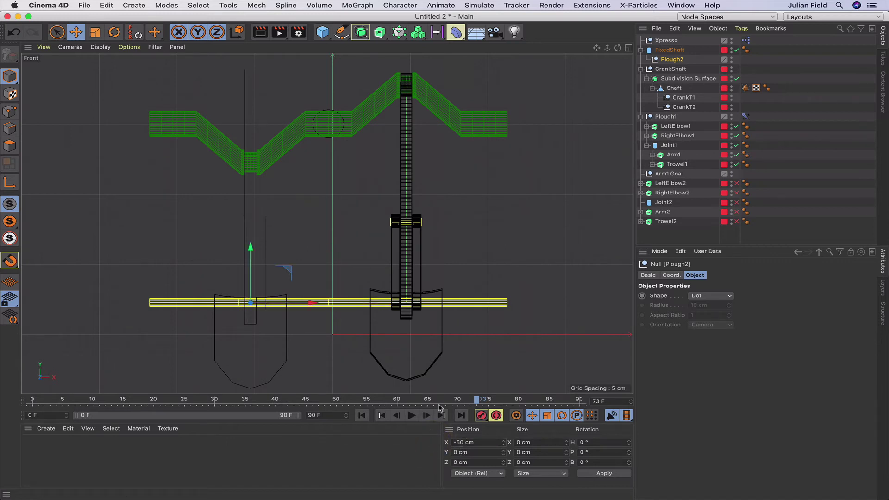
Step: Back in the perspective view, move Plough2 out of FixedShaft to just above LeftElbow2 and enable all the second plough's parts
key("F1")
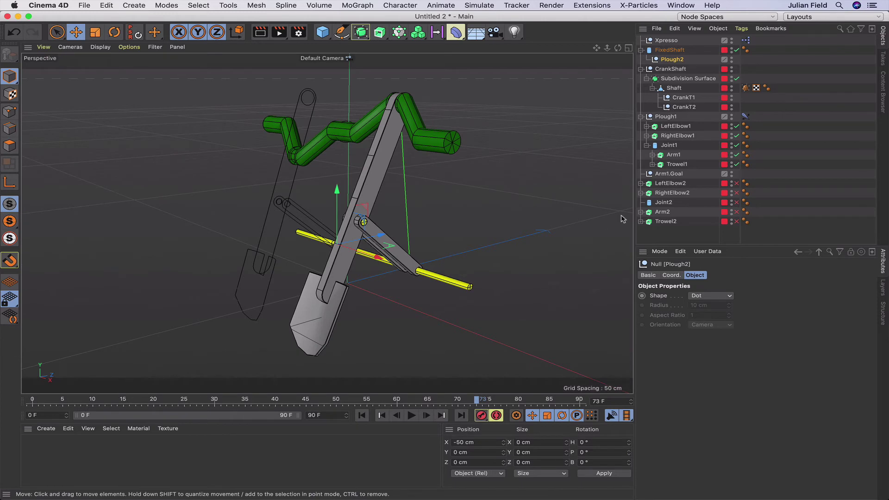
left_click_drag(676, 61, 658, 182)
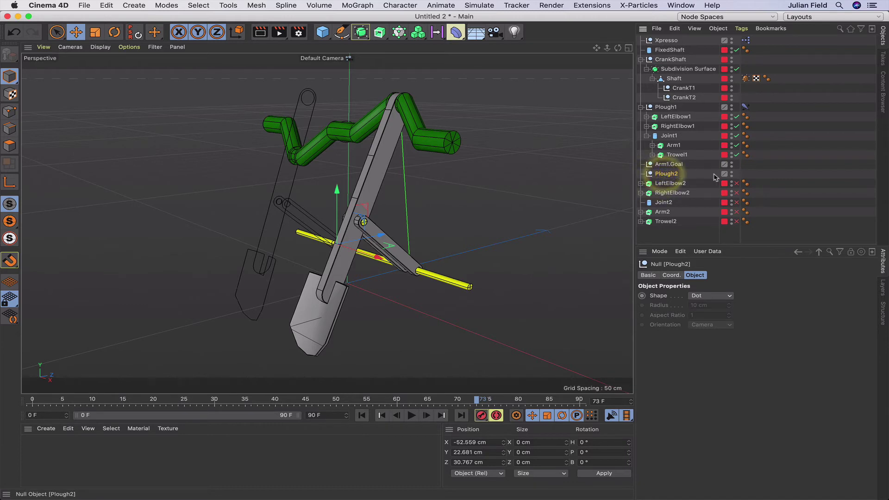
left_click(737, 183)
left_click(736, 221)
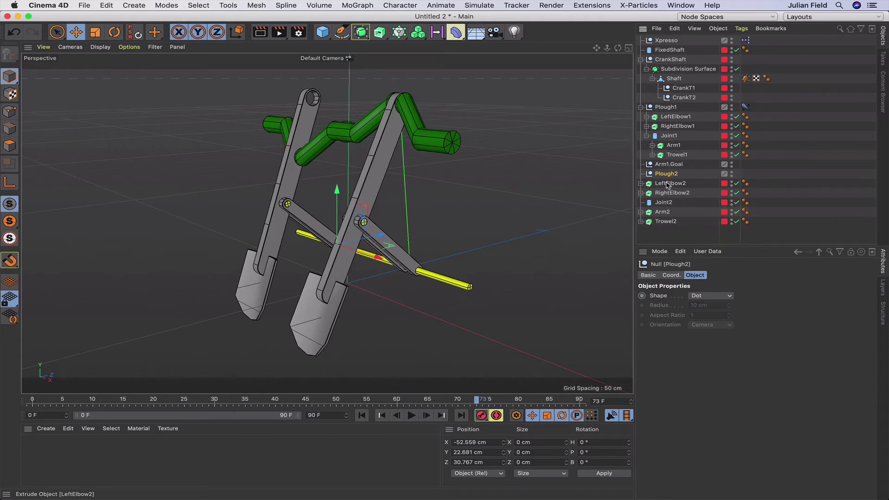
Step: Make LeftElbow2, RightElbow2 and Joint2 children of Plough2, and make Arm2 and Trowel2 children of Joint2
mouse_move(667, 185)
left_mouse_down()
mouse_move(666, 175)
mouse_move(670, 199)
left_mouse_up()
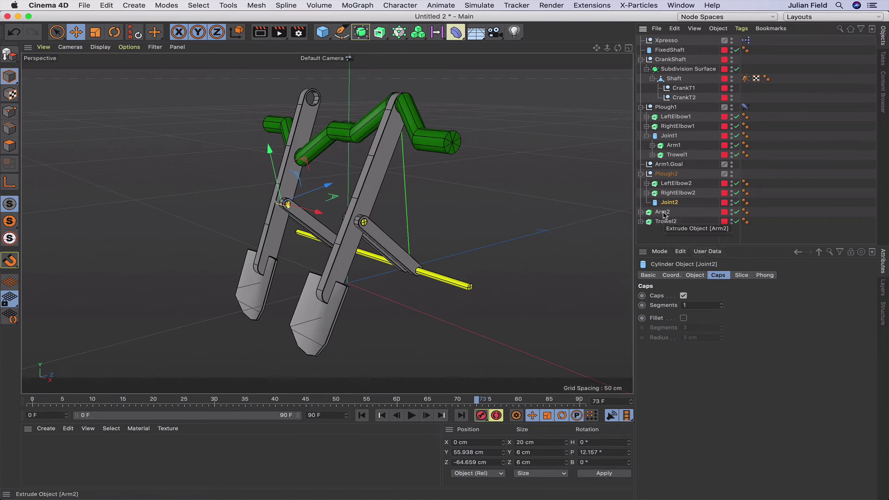
mouse_move(663, 214)
left_mouse_down()
mouse_move(671, 204)
mouse_move(674, 215)
left_mouse_up()
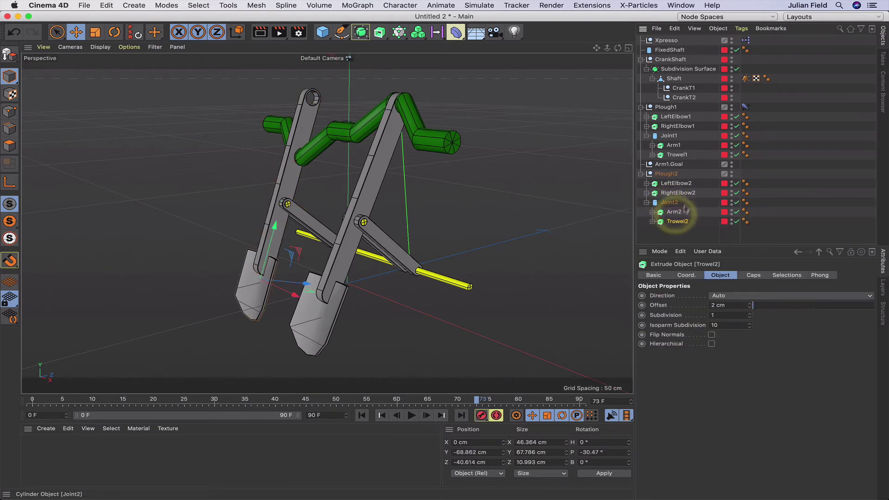
Step: Give Plough2 an IK tag with Arm2 as its end and add a goal for it
left_click(665, 174)
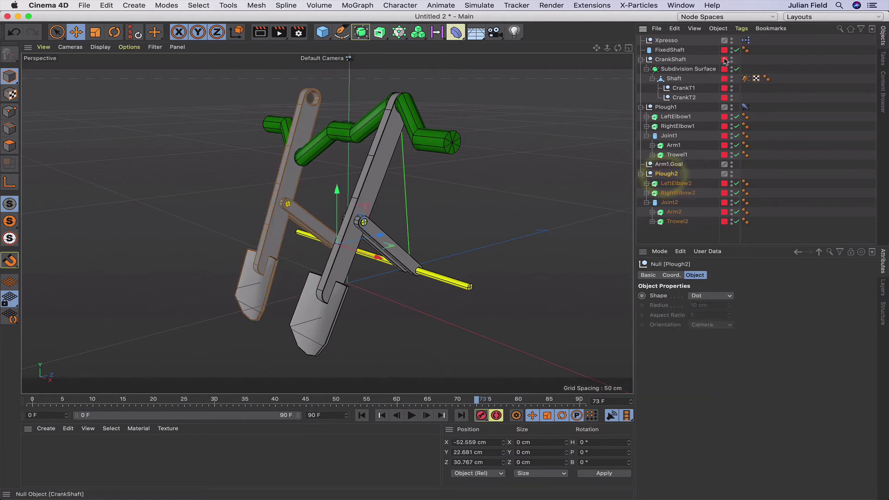
left_click(741, 28)
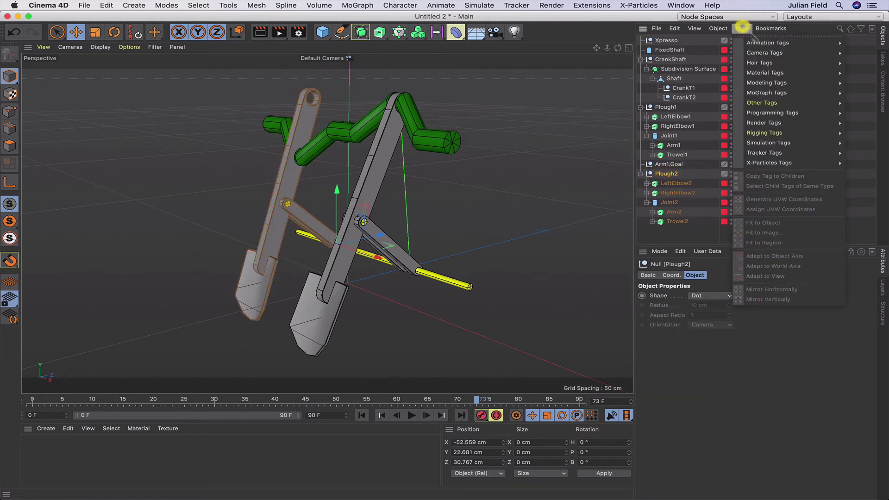
mouse_move(761, 138)
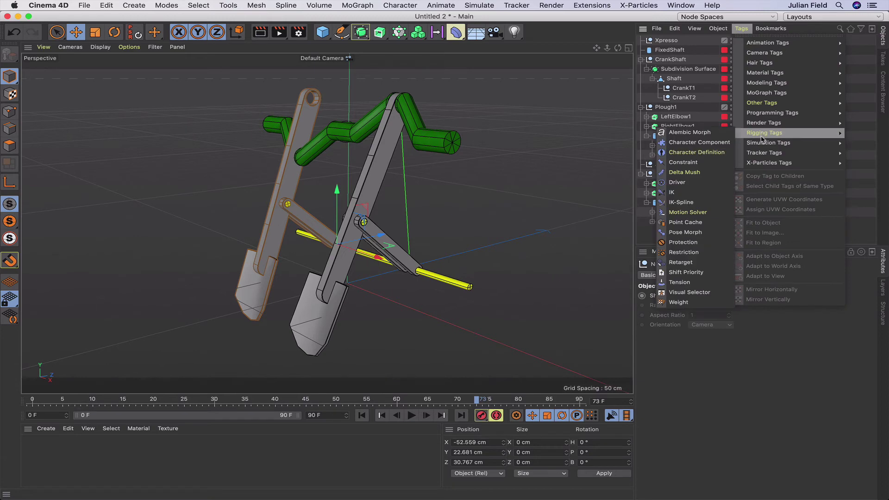
left_click(676, 192)
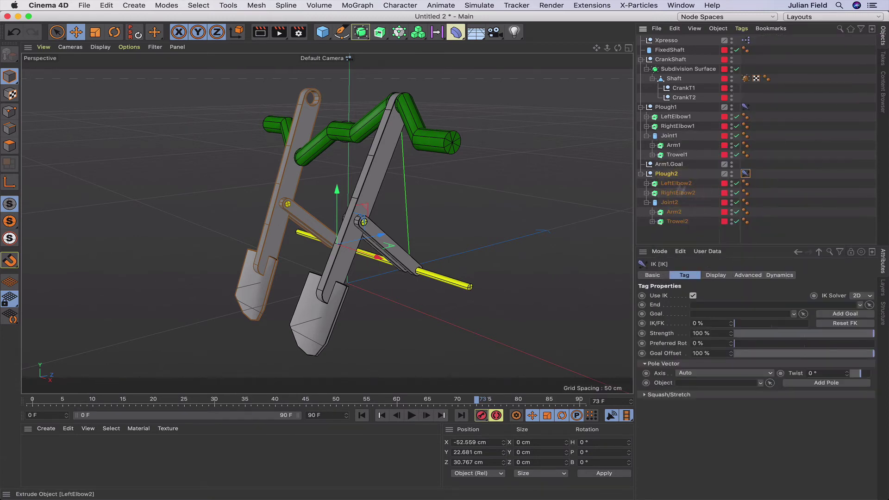
left_click_drag(674, 213, 697, 257)
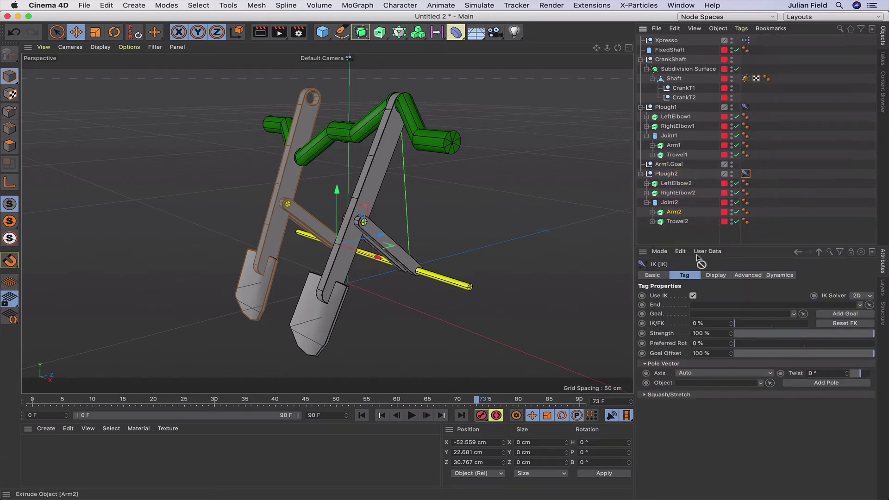
left_click_drag(716, 307, 715, 304)
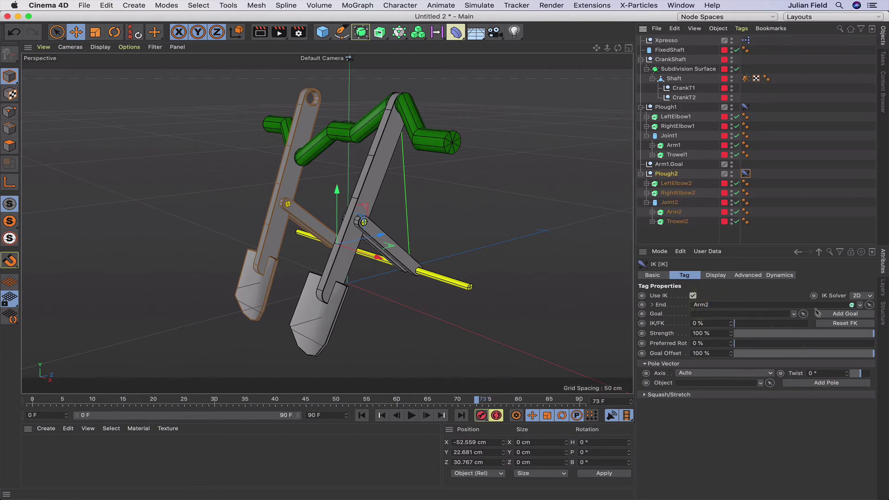
left_click(836, 315)
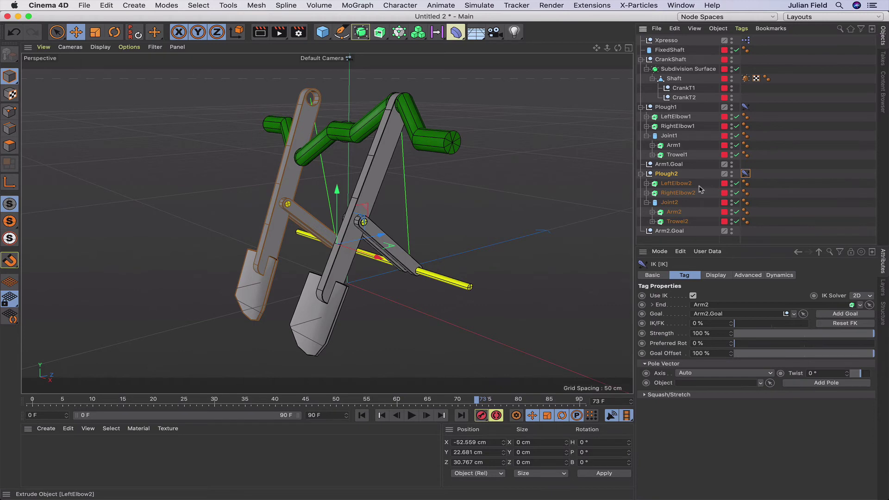
Step: Add a CrankT2 node with a Global Position output to the XPresso setup, beneath the CrankT1 node
double_click(746, 43)
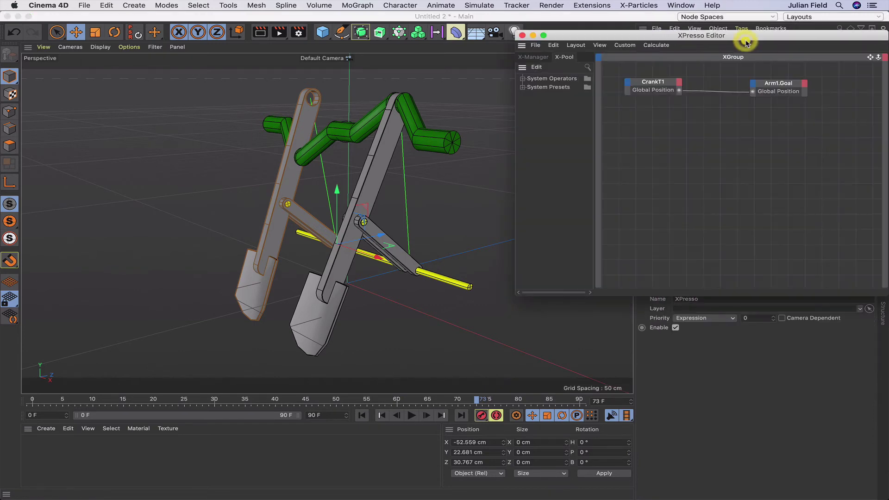
left_click_drag(715, 30, 714, 148)
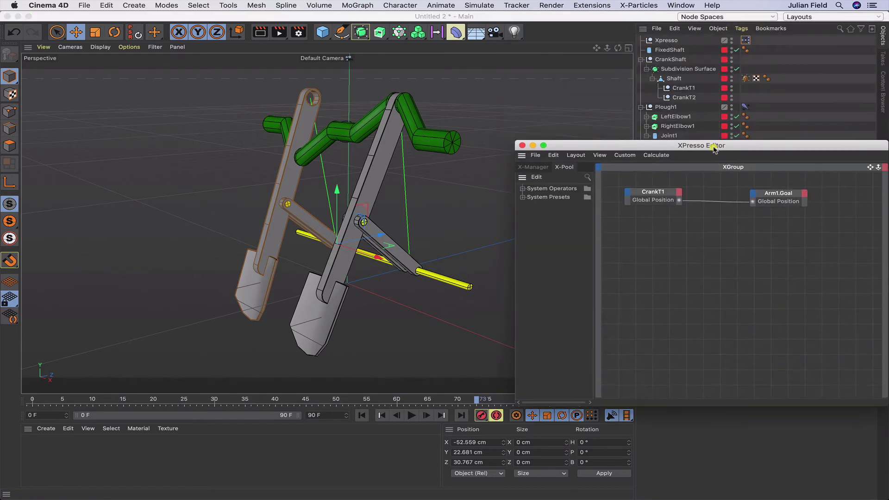
left_click(684, 99)
left_click_drag(658, 241, 654, 232)
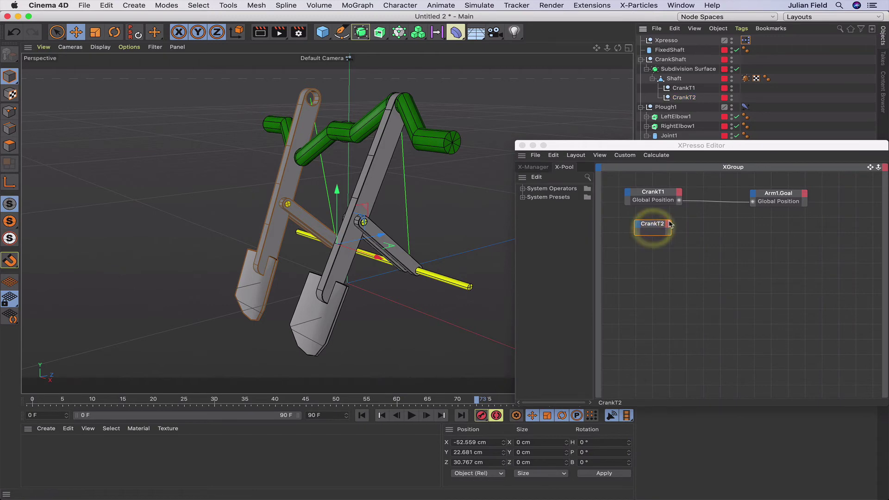
left_click(670, 224)
mouse_move(684, 231)
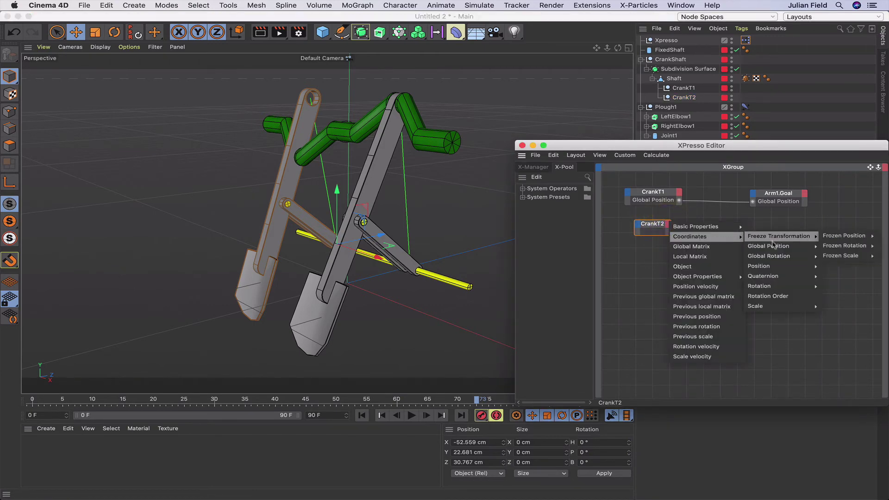
mouse_move(777, 246)
left_click(849, 245)
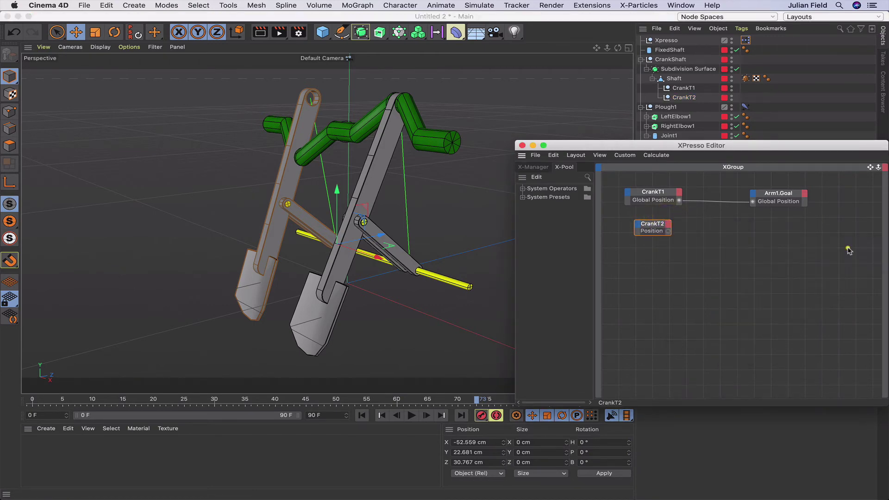
left_click(649, 224)
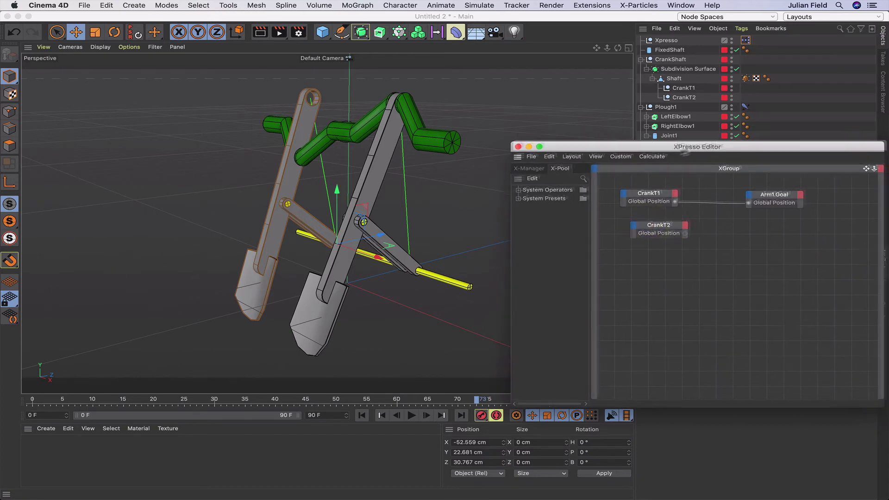
Step: Add an Arm2.Goal node and connect CrankT2's Global Position to its Global Position, closing the XPresso Editor
left_click_drag(691, 146, 419, 239)
left_click_drag(669, 230, 553, 289)
left_click(533, 314)
left_click_drag(569, 282, 494, 325)
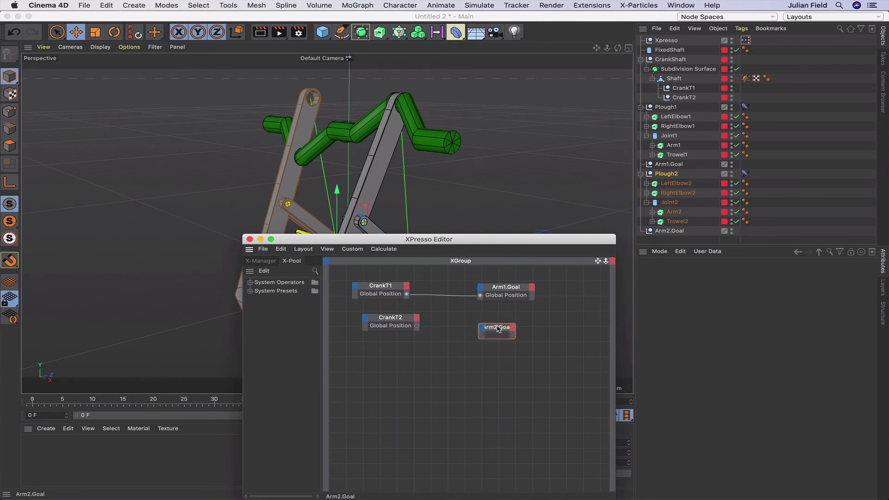
left_click(494, 324)
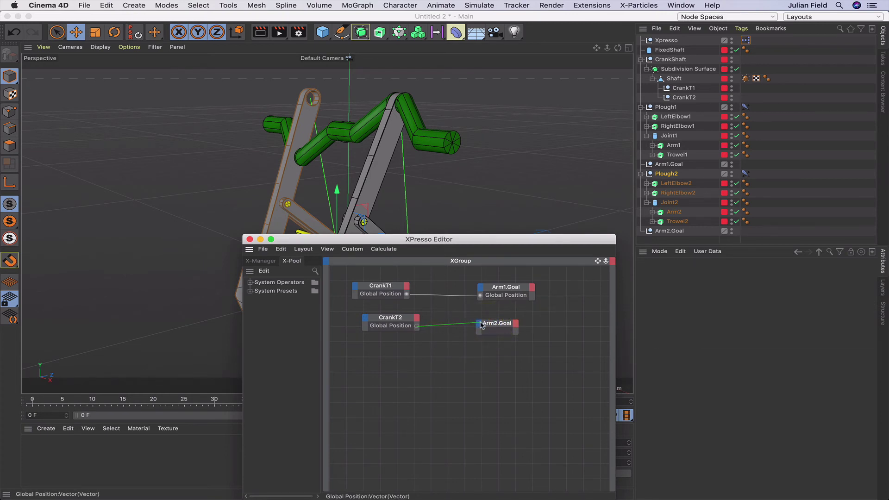
left_click_drag(481, 325, 481, 325)
mouse_move(510, 338)
mouse_move(584, 347)
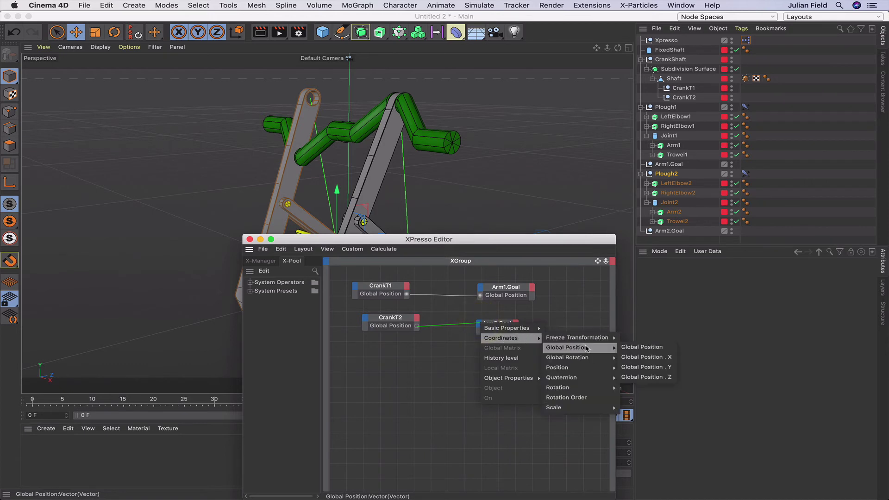
left_click(642, 348)
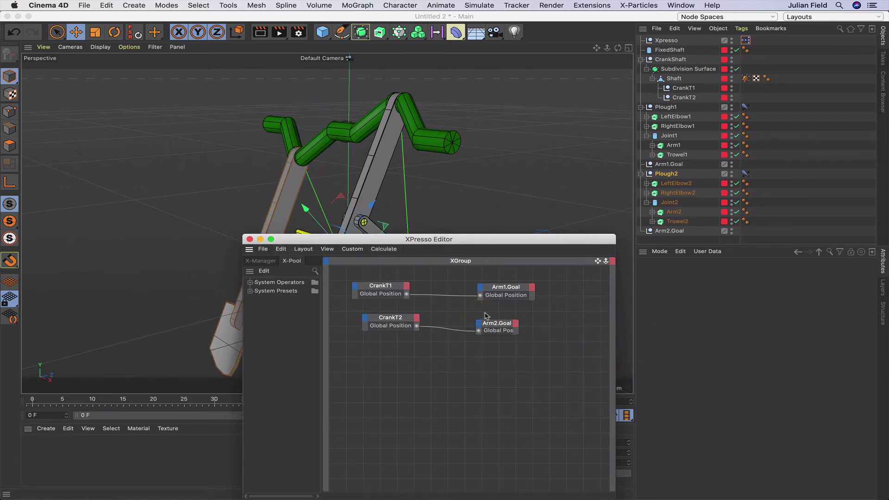
left_click(249, 239)
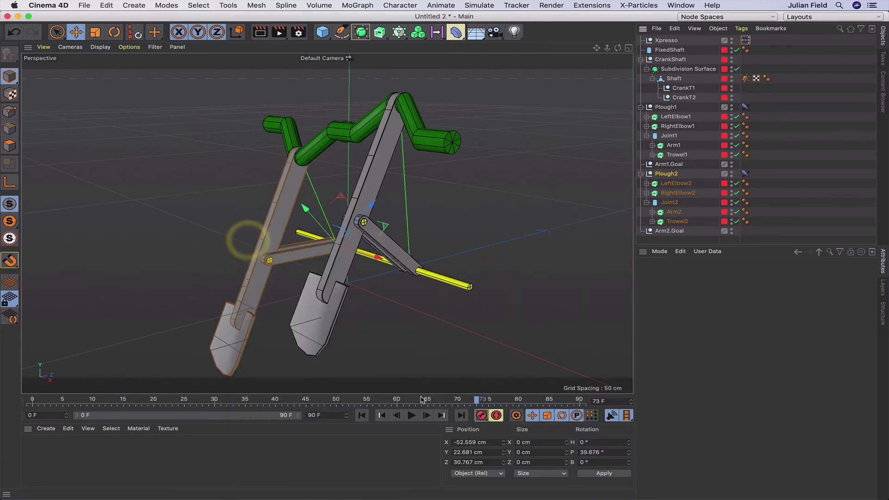
Step: Play the animation from different angles to check how both ploughs follow the crankshaft, and return to frame 0
left_click(414, 415)
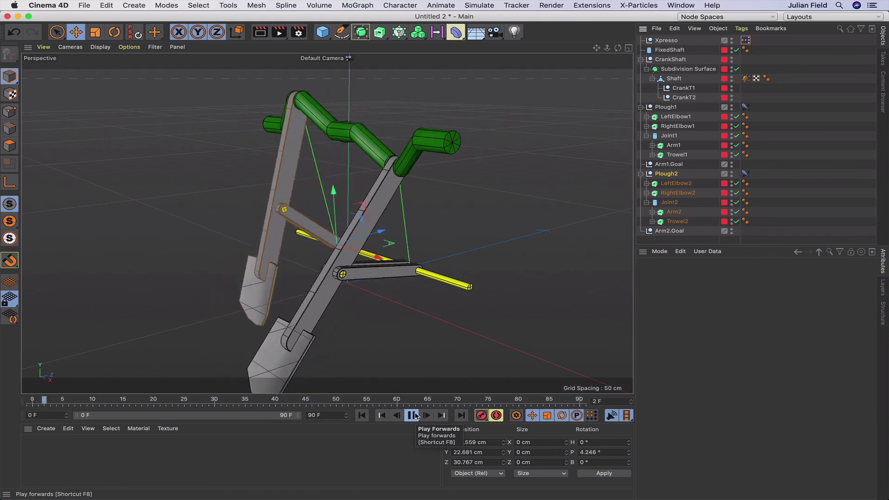
left_click(413, 415)
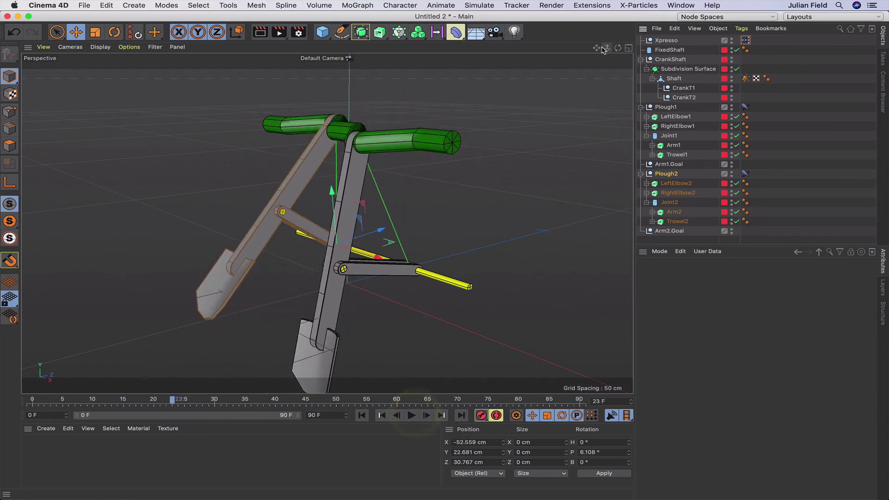
left_click_drag(617, 49, 560, 29)
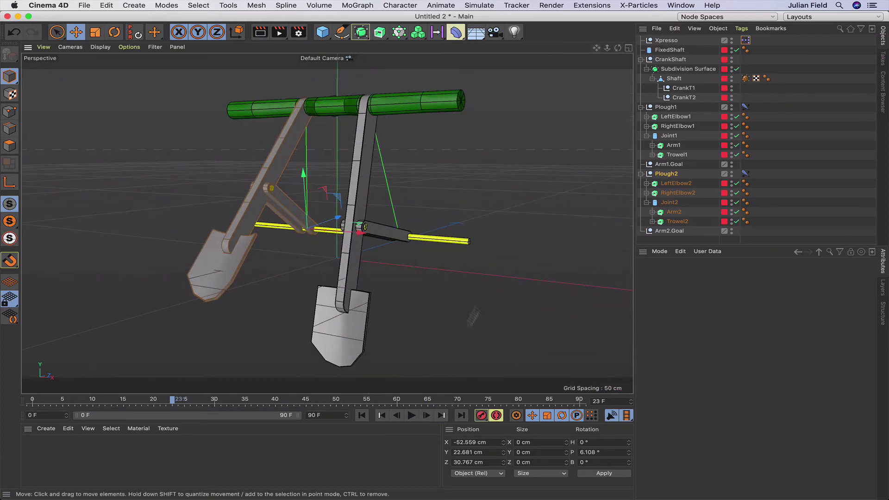
left_click(412, 415)
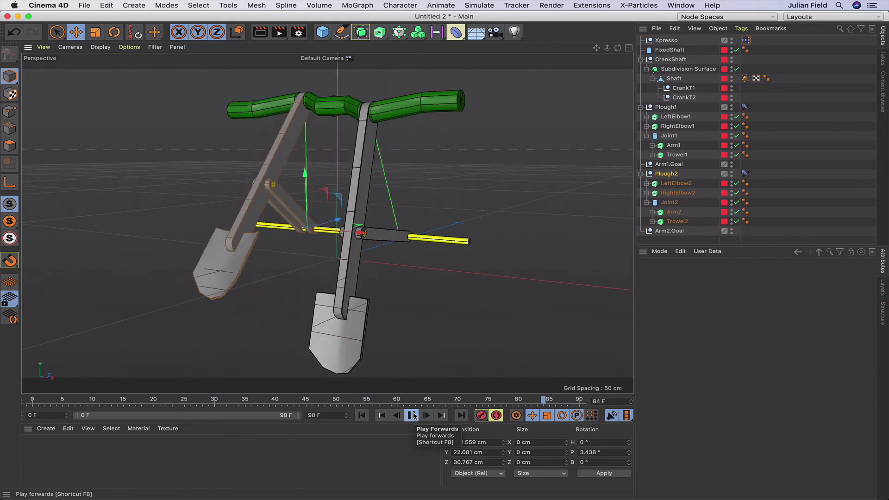
left_click(412, 415)
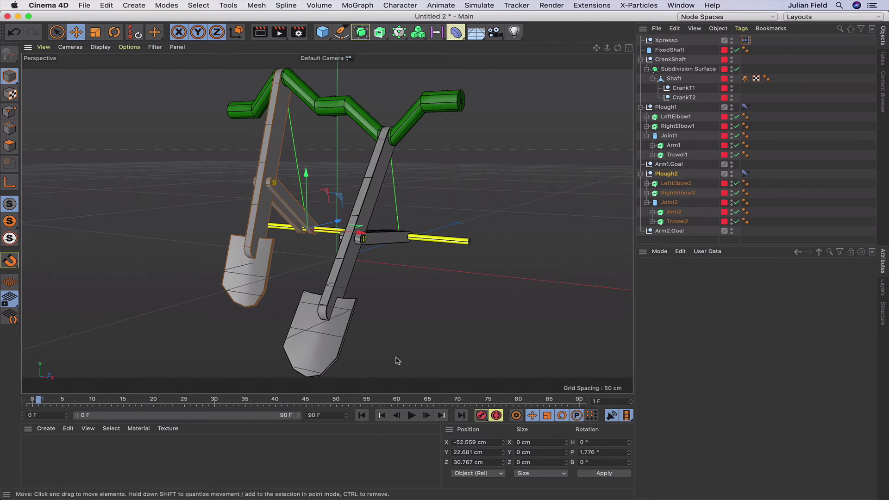
left_click(411, 415)
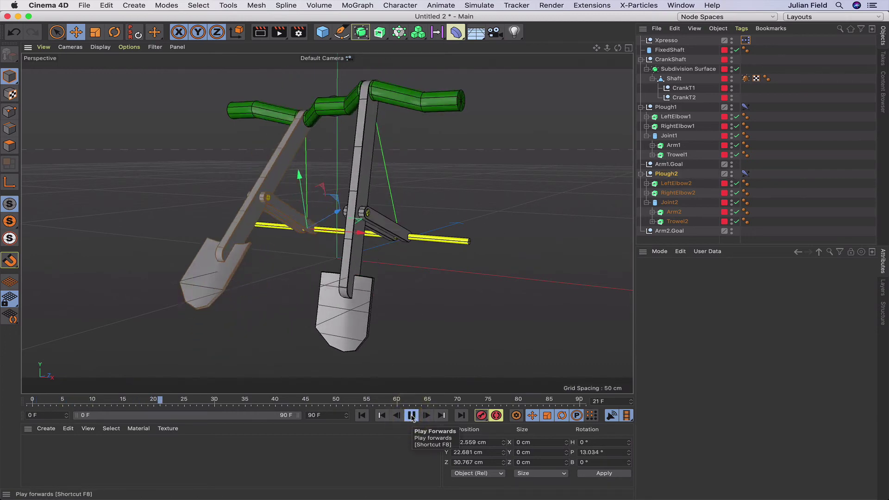
left_click(411, 416)
left_click(363, 415)
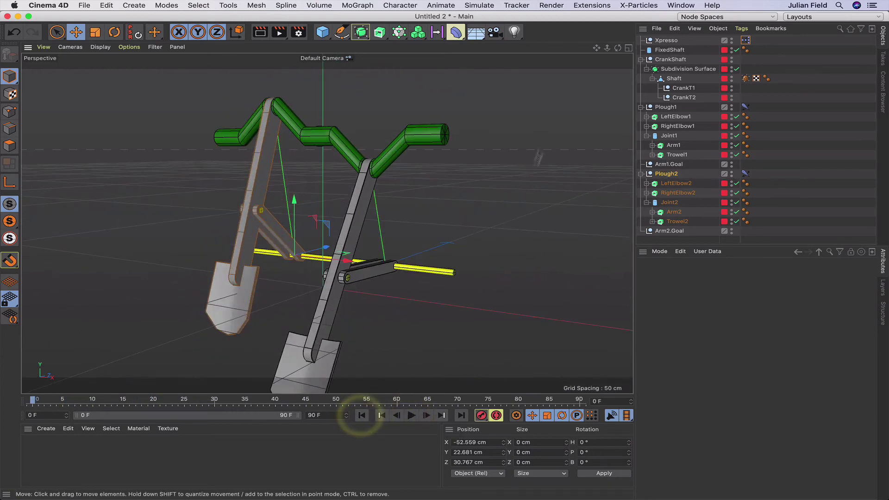
Step: Add a Cloner object and place it between FixedShaft and CrankShaft in the object hierarchy
left_click_drag(597, 49, 546, 44)
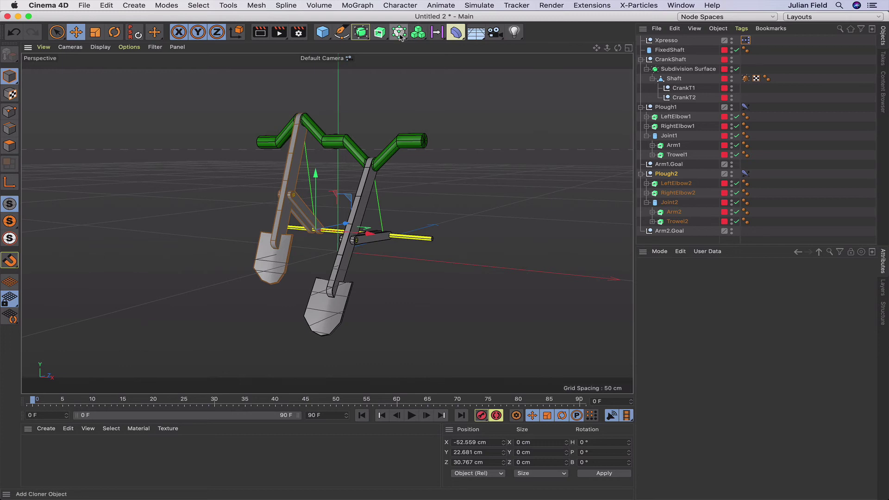
left_click(418, 32)
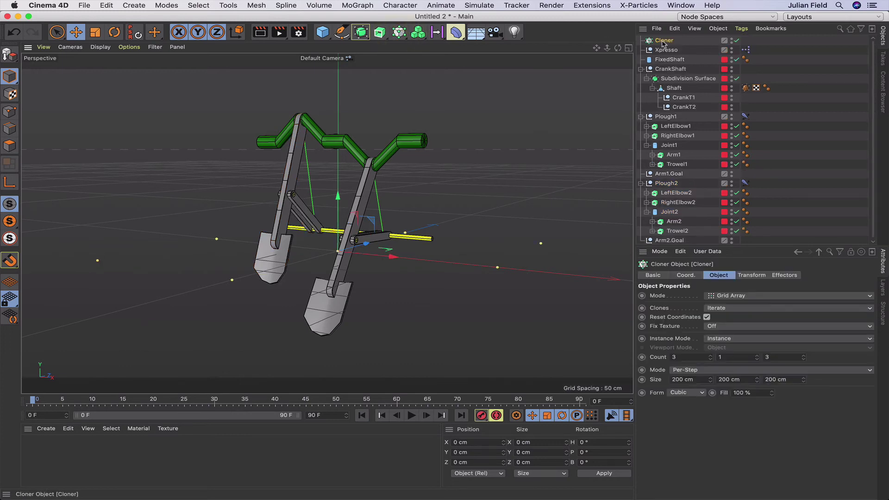
left_click_drag(662, 43, 648, 241)
Step: Group the objects from CrankShaft through Arm2.Goal under a null and rename it Plough
left_click(648, 240, "shift")
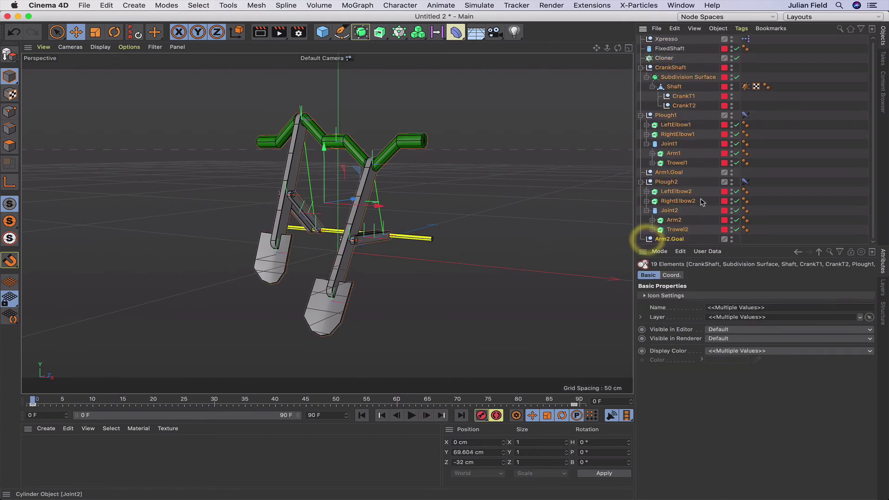
key("alt+g")
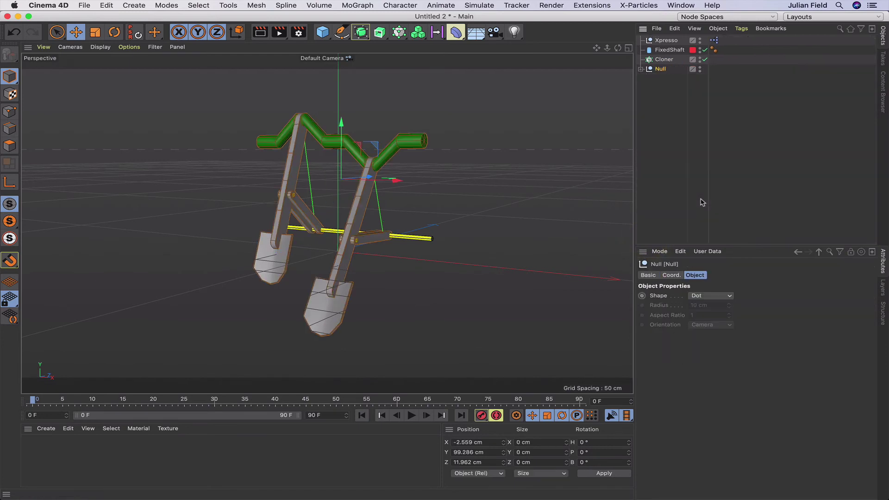
double_click(660, 69)
type("Jo")
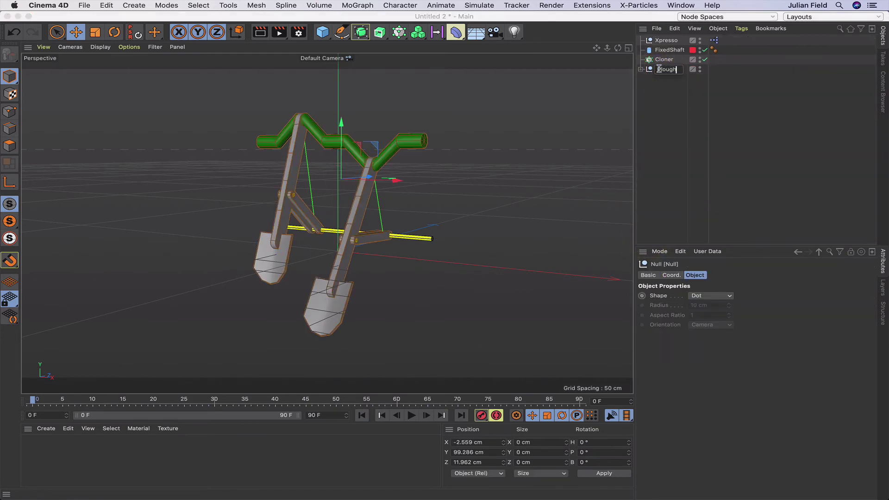
key("Return")
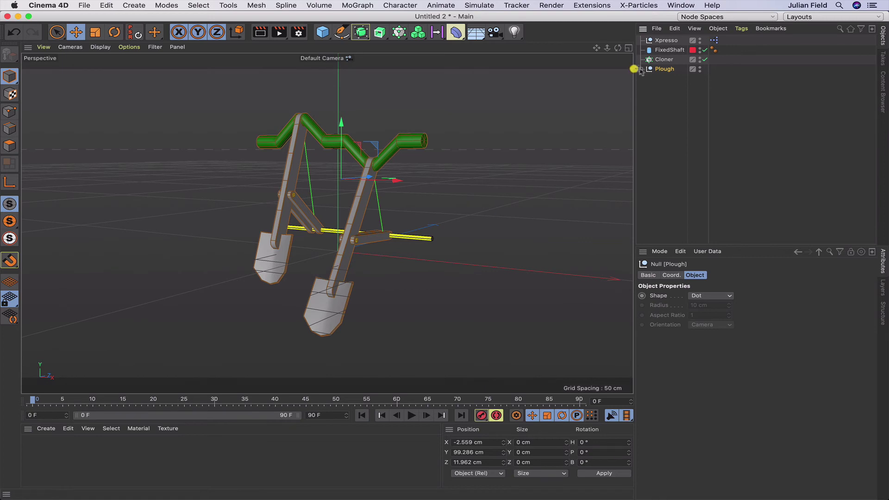
Step: Undo a test move of the Plough group along X and place FixedShaft inside the group, above CrankShaft
left_click_drag(395, 180, 414, 196)
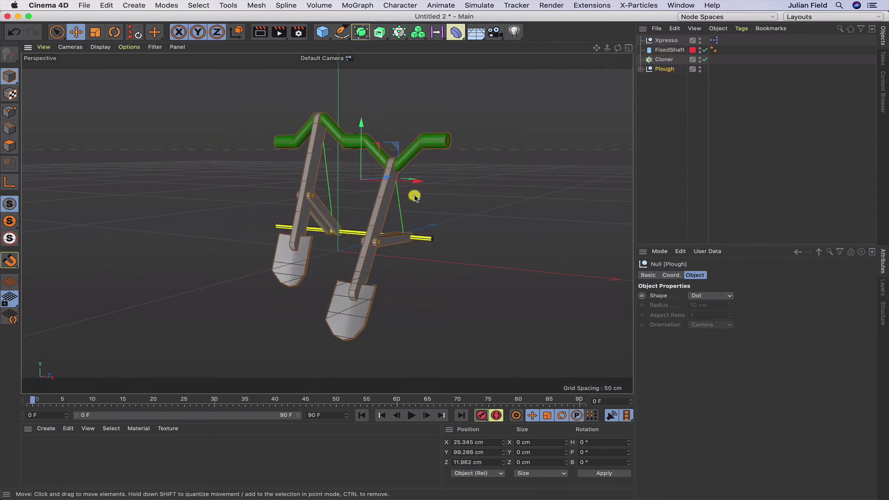
key("super+z")
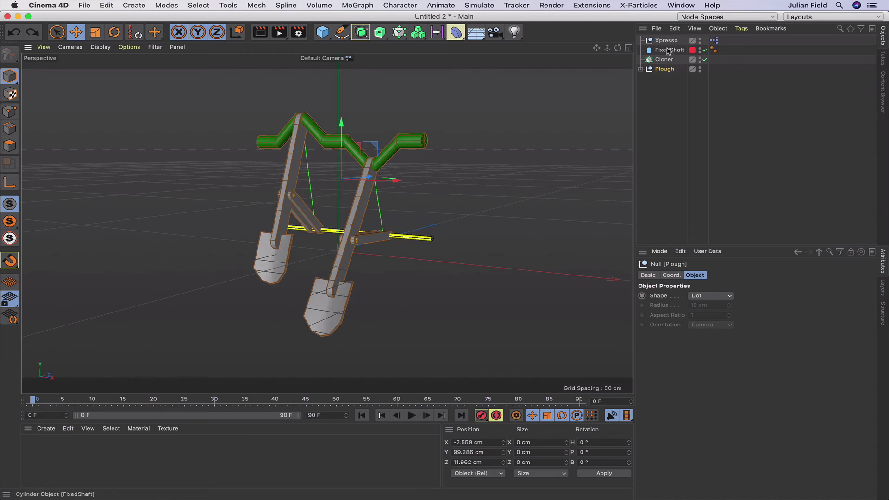
left_click(641, 68)
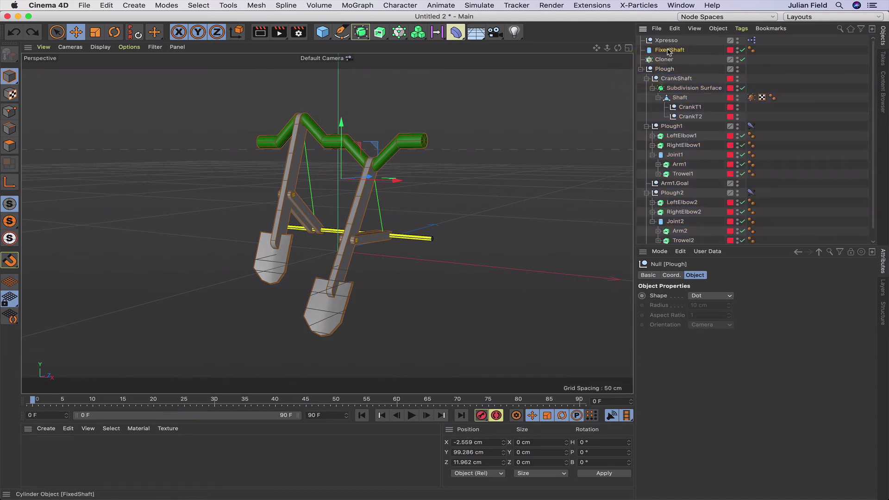
left_click_drag(668, 51, 667, 69)
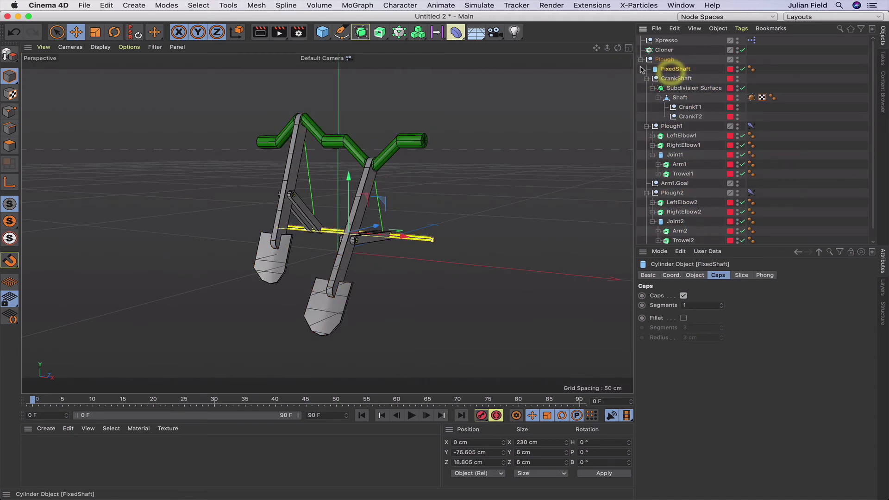
Step: Move the Plough group along X to about -72.7 cm and play the animation to check the mechanism, returning to frame 0
left_click(665, 60)
left_click_drag(397, 185, 344, 197)
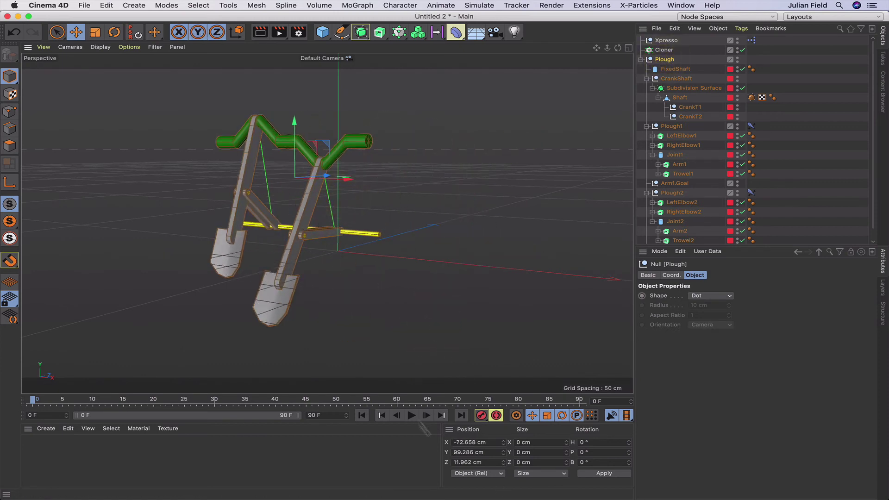
left_click(410, 415)
left_click(411, 415)
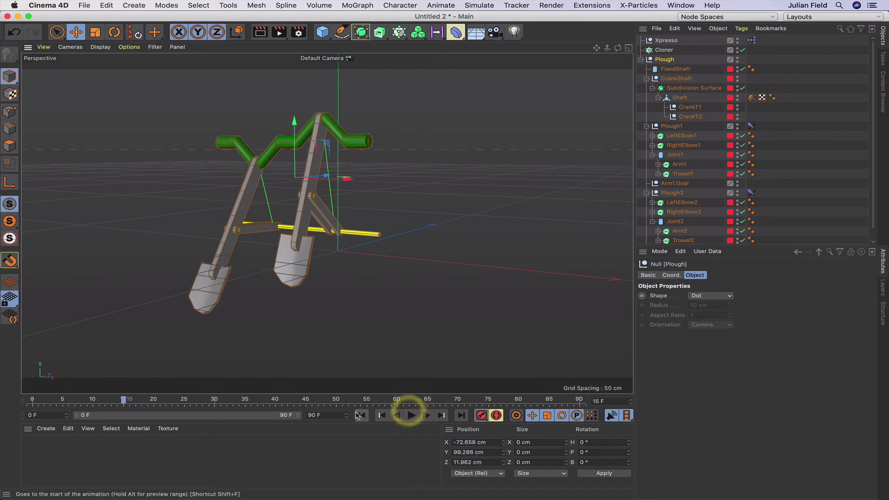
left_click(361, 415)
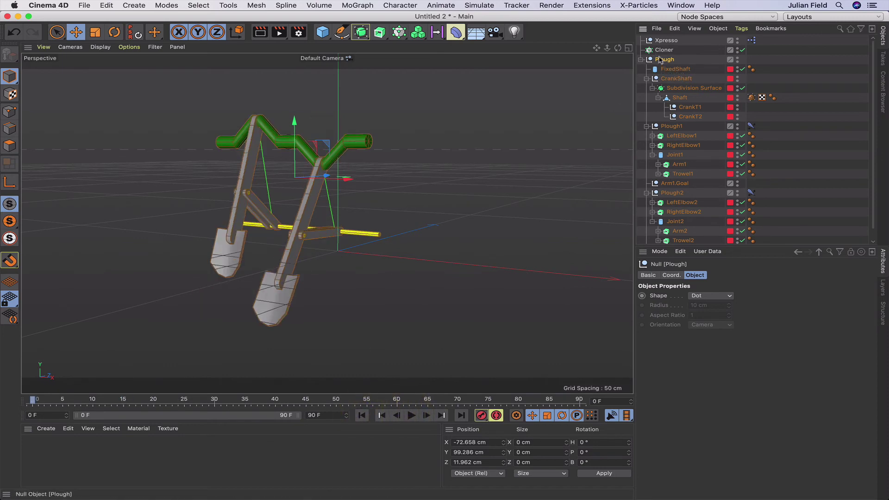
Step: Place the Plough group under the Cloner and set the Cloner to Linear mode with a Y step of 0 cm
left_click_drag(661, 60, 664, 51)
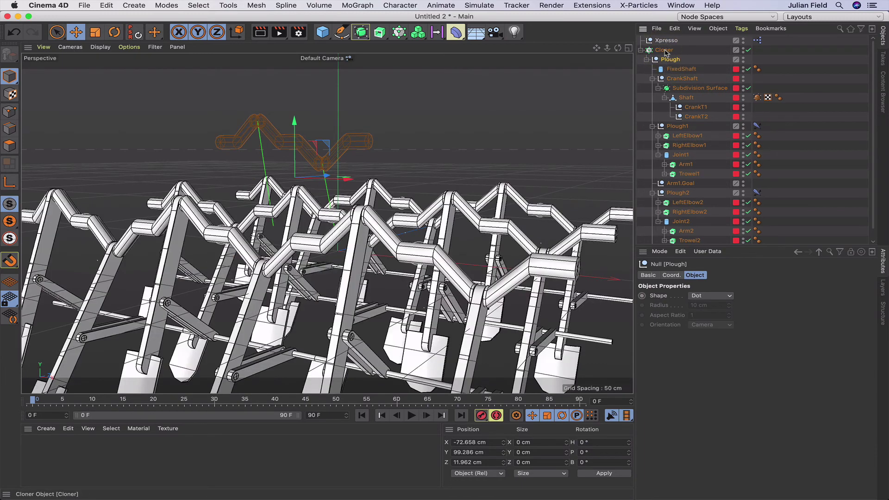
left_click(665, 50)
left_click(725, 296)
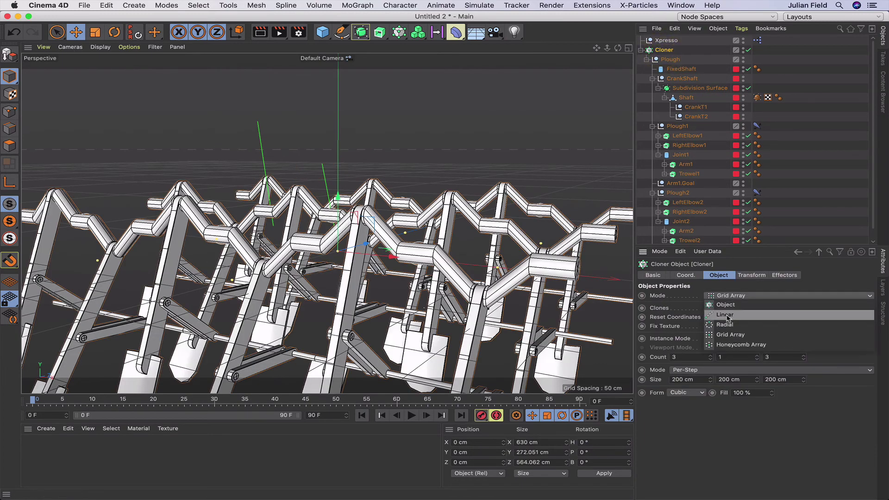
left_click(726, 315)
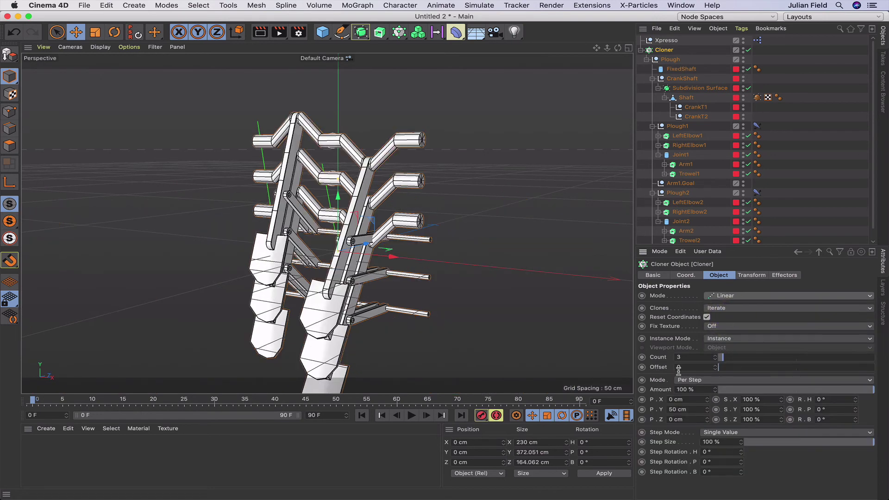
double_click(677, 410)
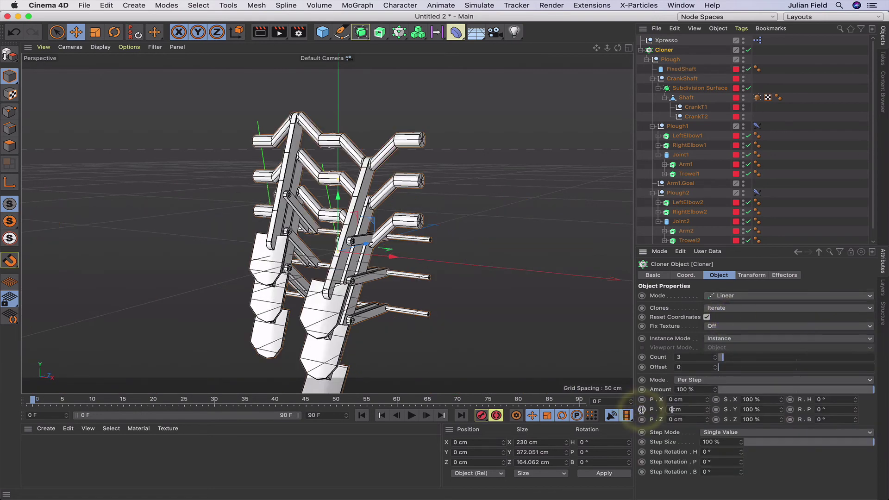
type("0")
key("Return")
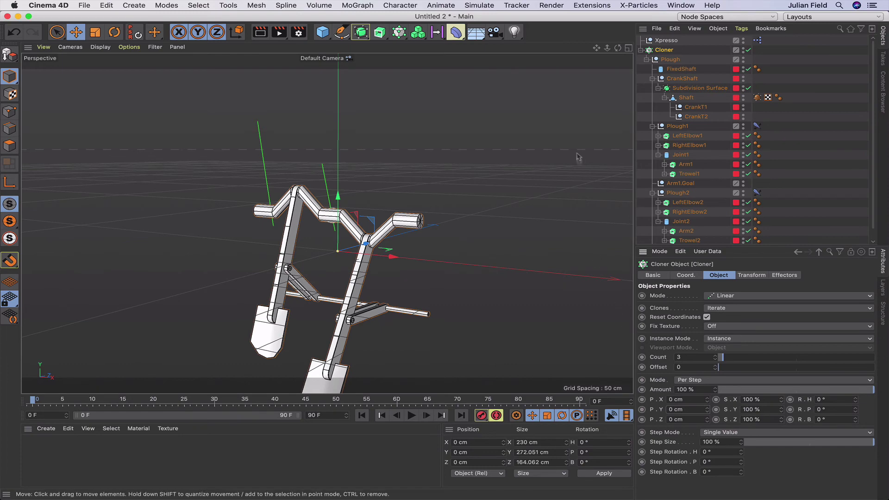
Step: Set the Cloner's X position step to 230 cm so the plough copies join end to end
left_click_drag(596, 47, 519, 16)
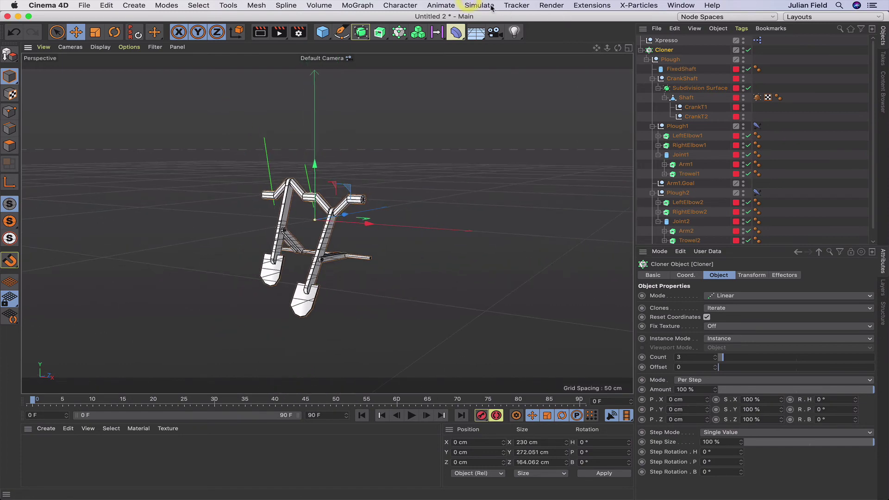
left_click_drag(445, 258, 343, 244)
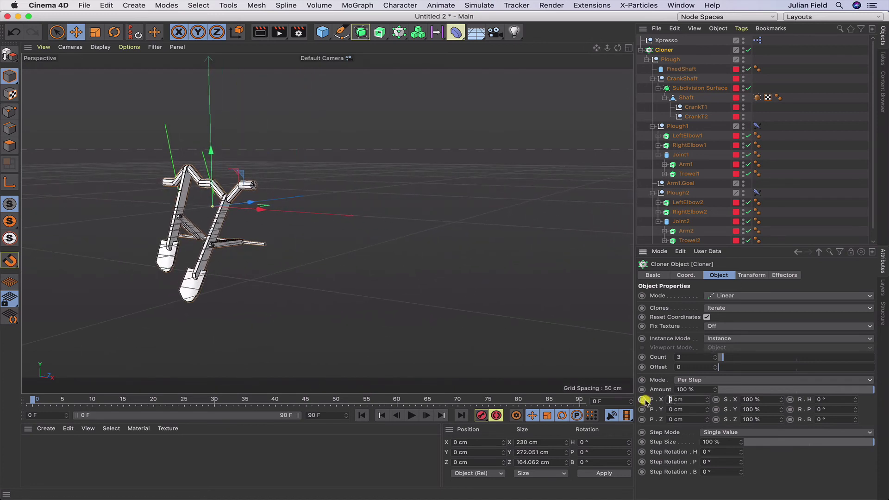
type("23")
key("Return")
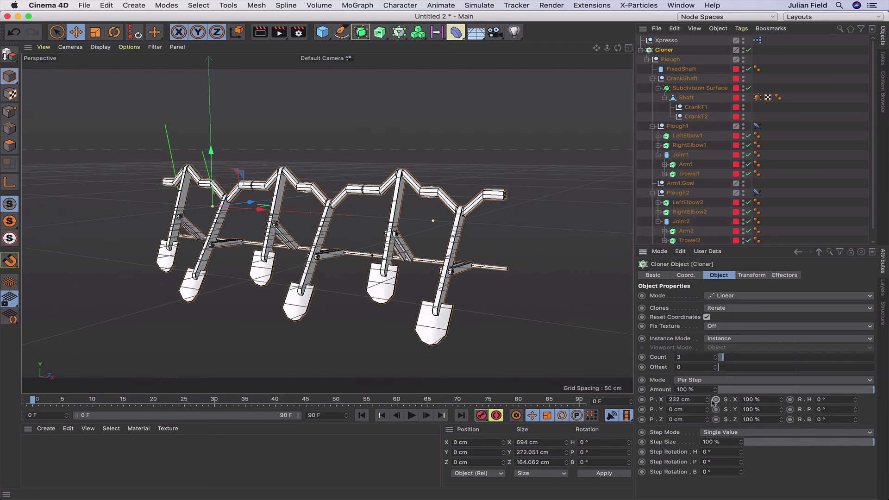
left_click(707, 402)
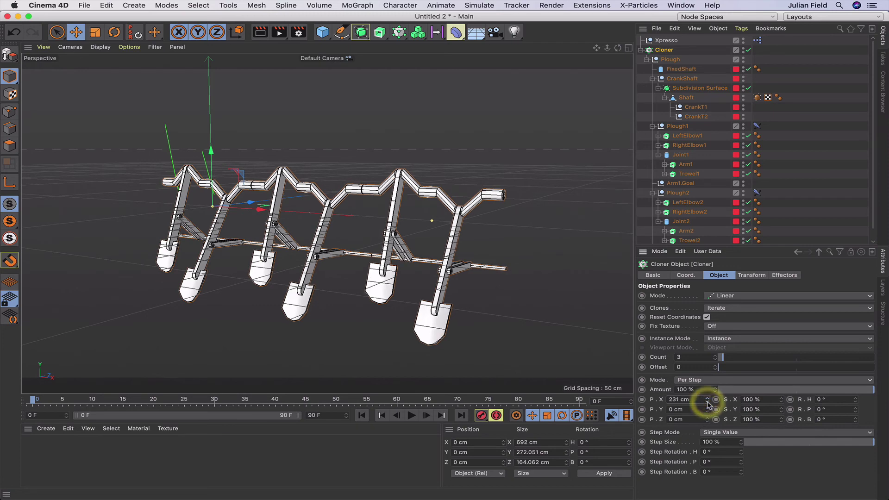
left_click(707, 402)
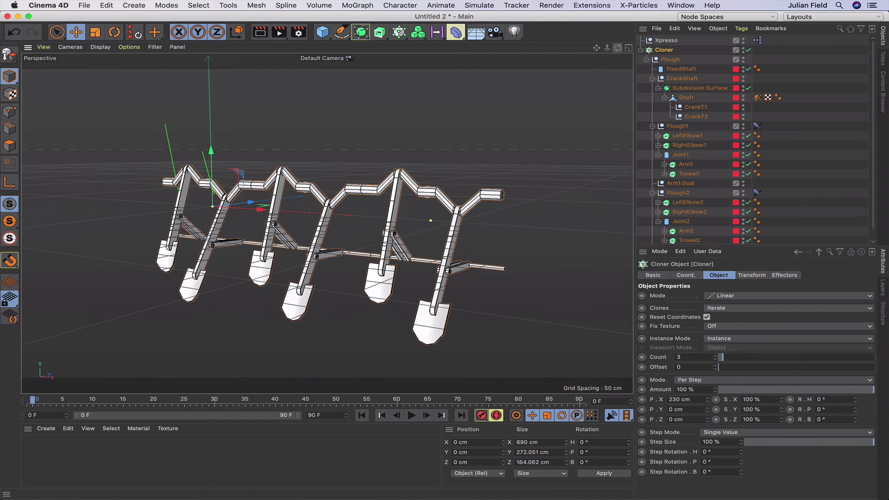
Step: Set the Cloner's Instance Mode to Multi-Instance and play the animation to check the cloned ploughs, returning to frame 0
left_click_drag(618, 47, 556, 39)
left_click(411, 416)
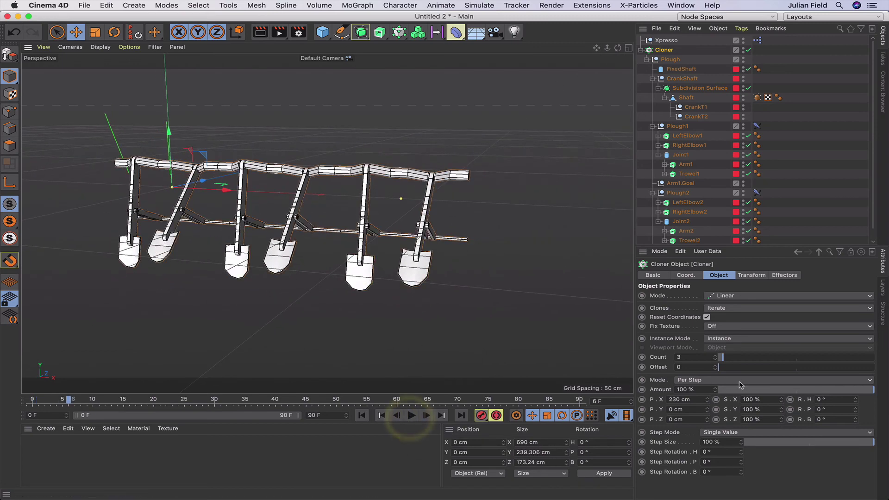
left_click(724, 337)
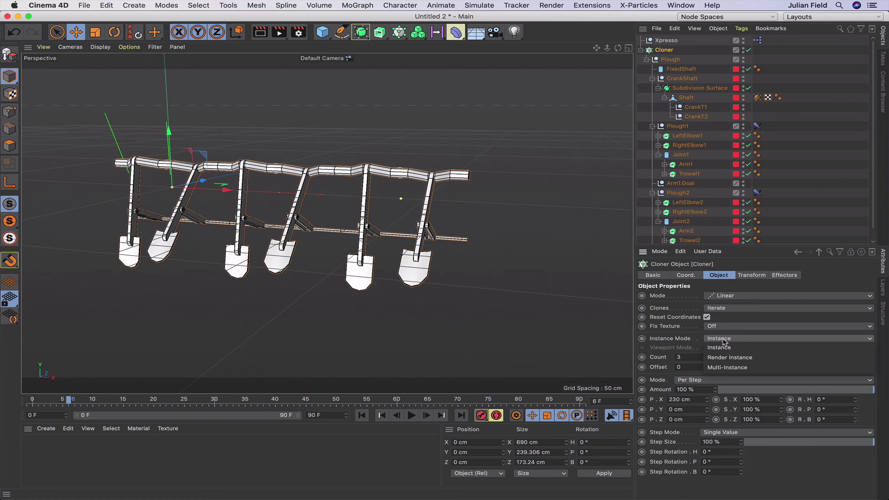
left_click(729, 367)
left_click(363, 415)
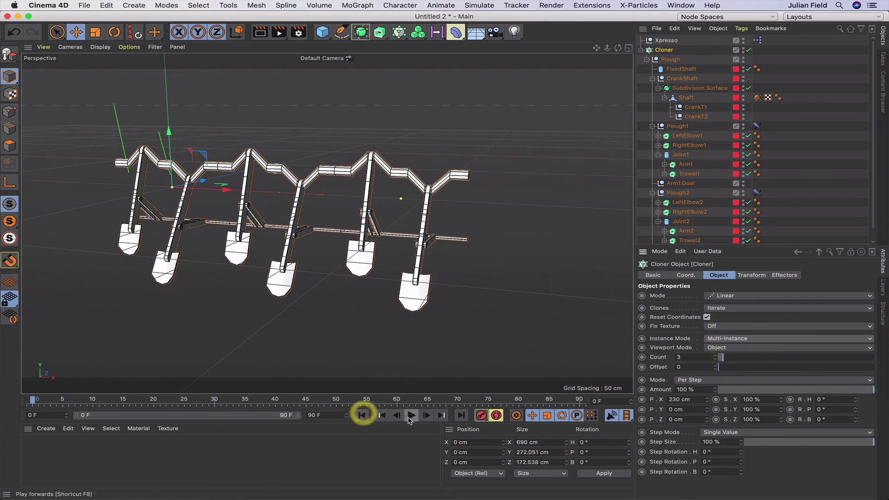
left_click(411, 416)
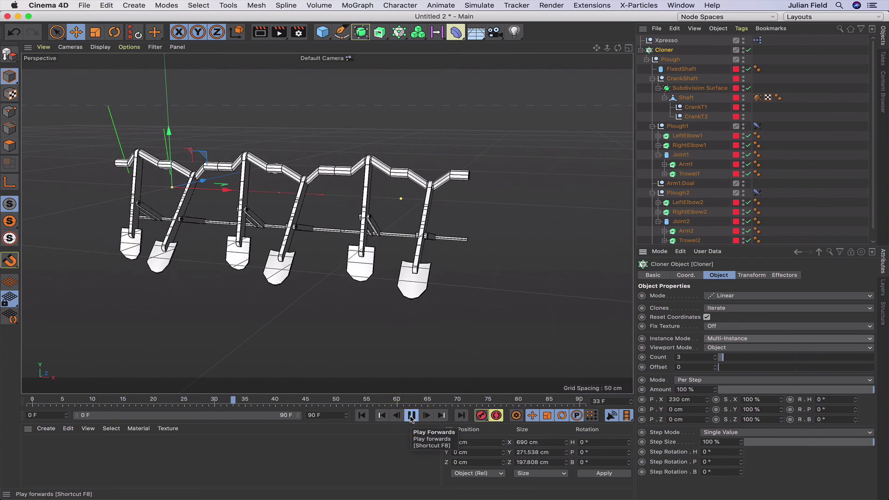
left_click(410, 415)
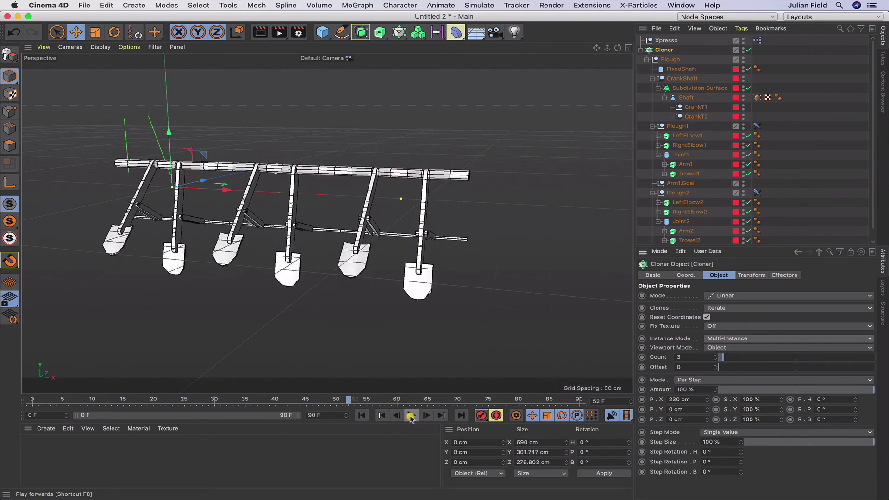
left_click(361, 416)
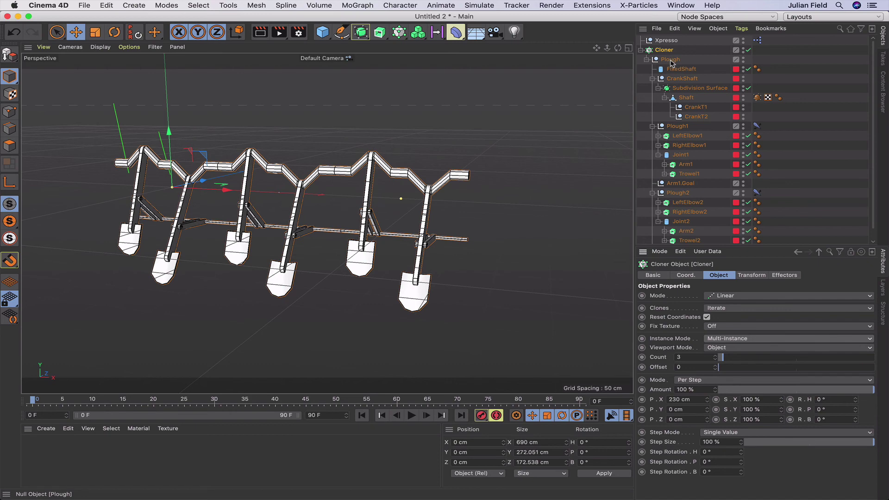
Step: Take the Plough group out of the Cloner and nest the Cloner inside Plough, above FixedShaft
left_click_drag(672, 60, 670, 46)
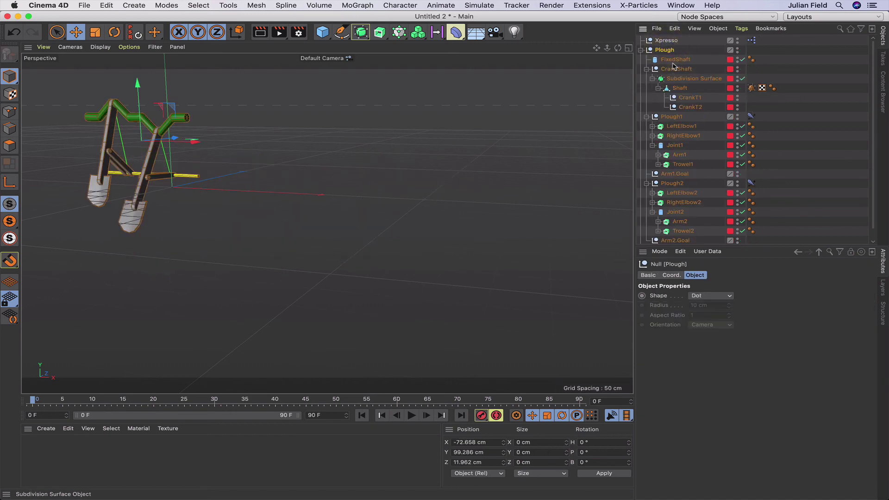
scroll(673, 65, "down", 1)
left_click_drag(664, 241, 667, 60)
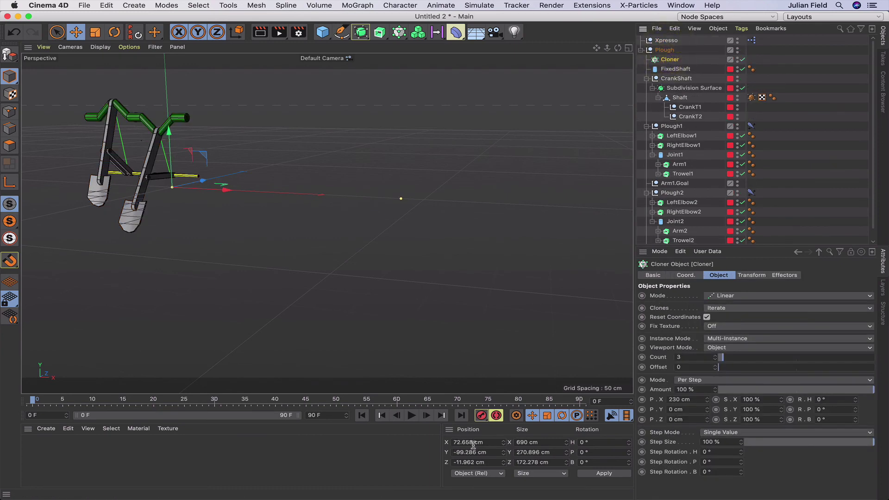
Step: Set the Cloner's relative X, Y and Z position to 0 cm and put the Plough group back under the Cloner
type("0")
key("Return")
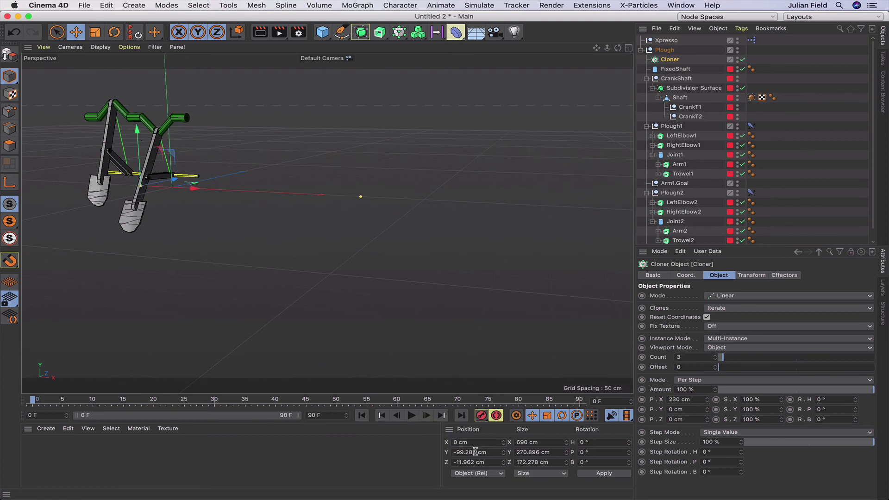
type("0")
key("Return")
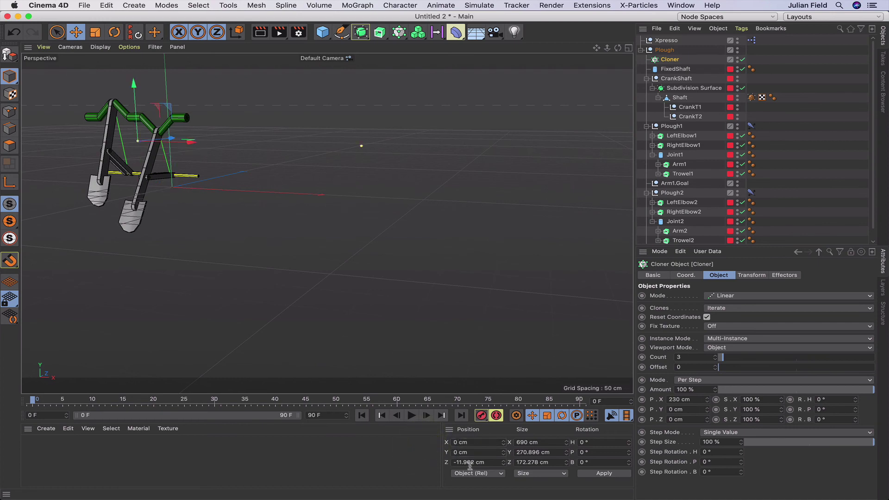
left_click_drag(468, 462, 407, 462)
type("0")
key("Return")
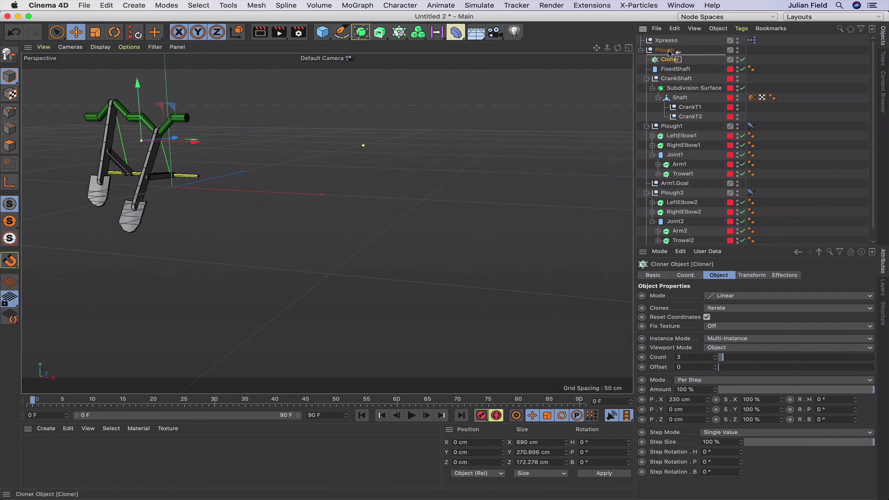
left_click_drag(669, 52, 668, 50)
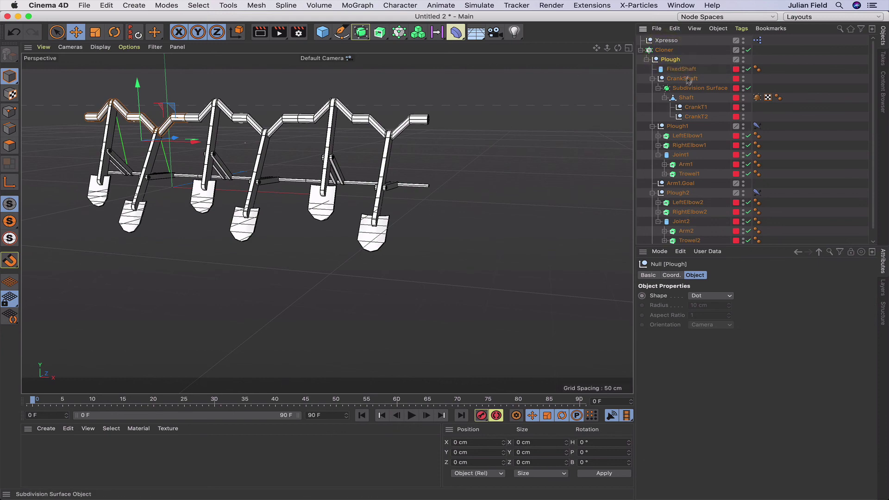
Step: Turn off the Handle Line display in the IK tags of both Plough1 and Plough2
left_click(757, 126)
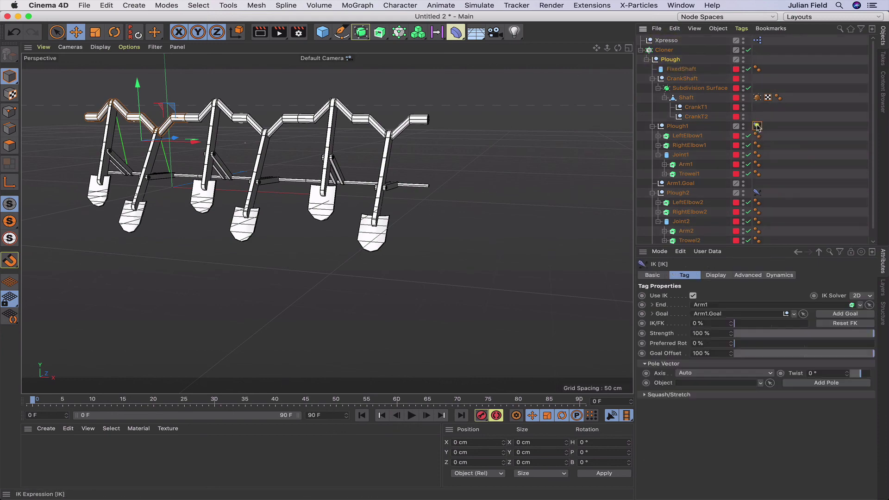
left_click(716, 276)
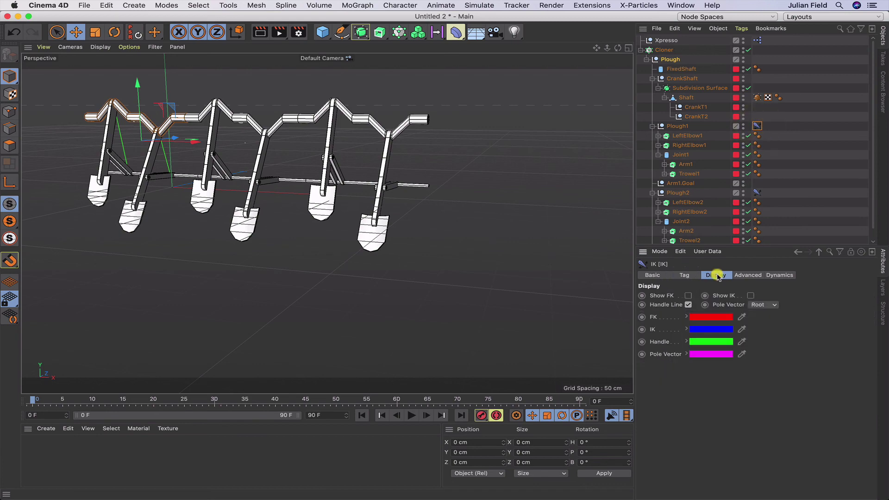
left_click(689, 305)
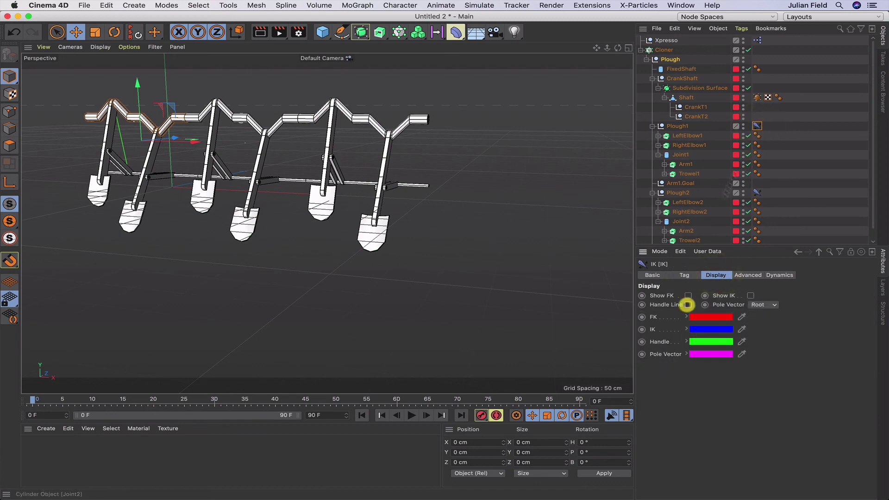
left_click(757, 192)
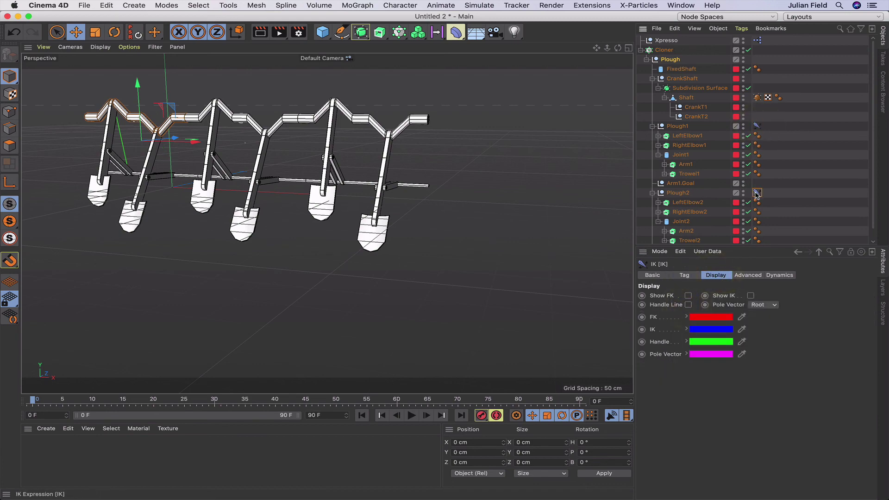
left_click(688, 305)
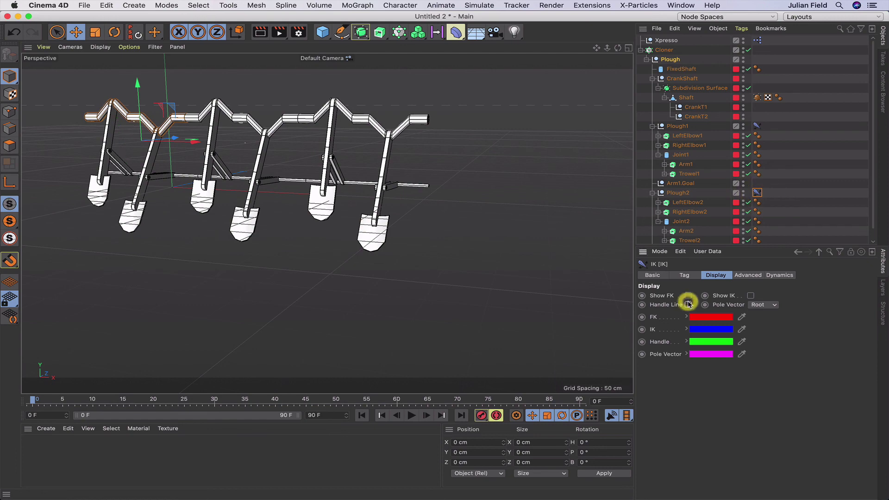
Step: Deselect everything, frame the whole plough row in the view, and play the animation to check it, returning to frame 0
left_click(719, 101)
key("h")
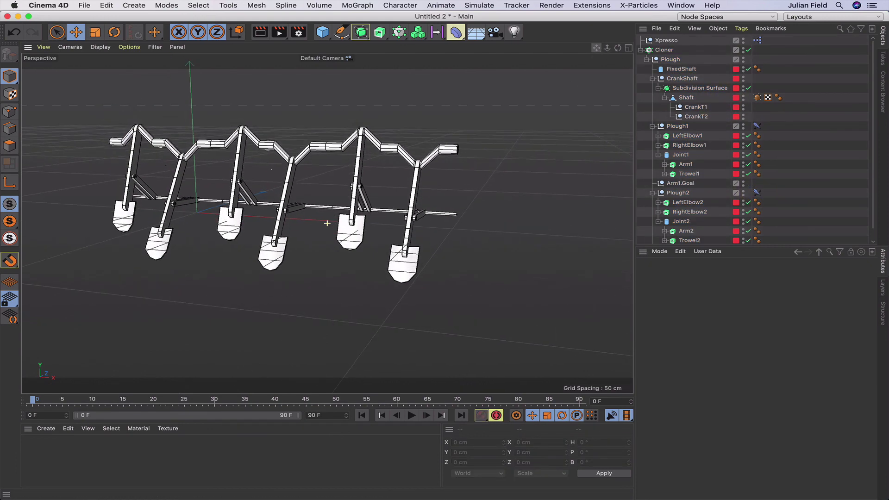
left_click(411, 415)
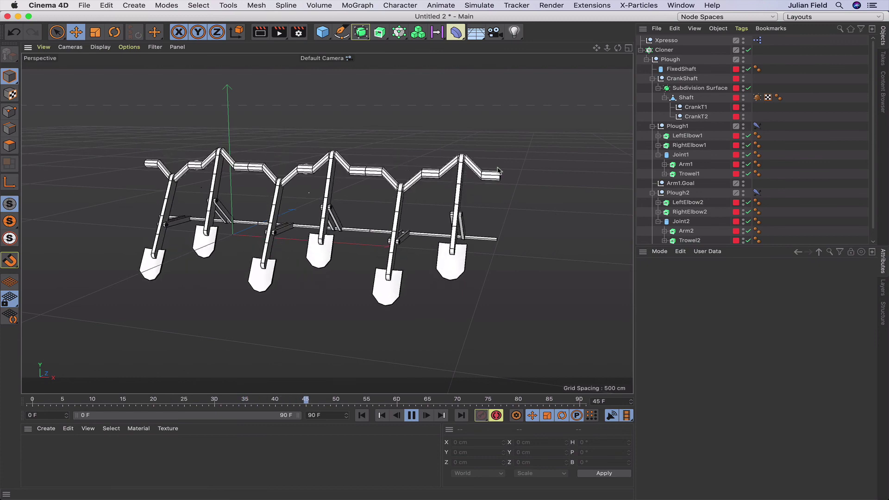
left_click(412, 415)
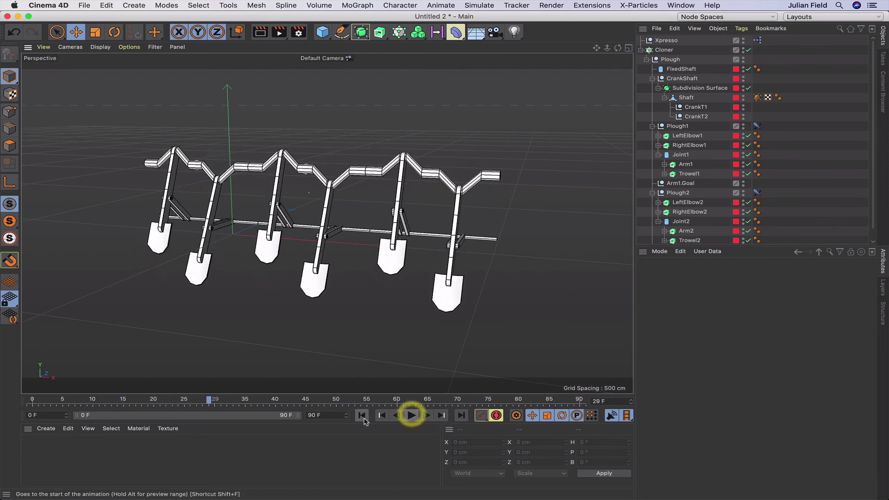
left_click(362, 416)
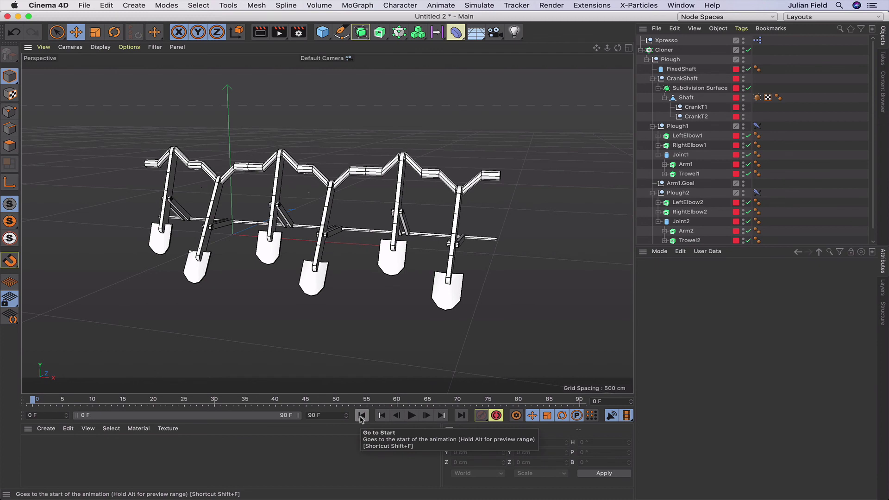